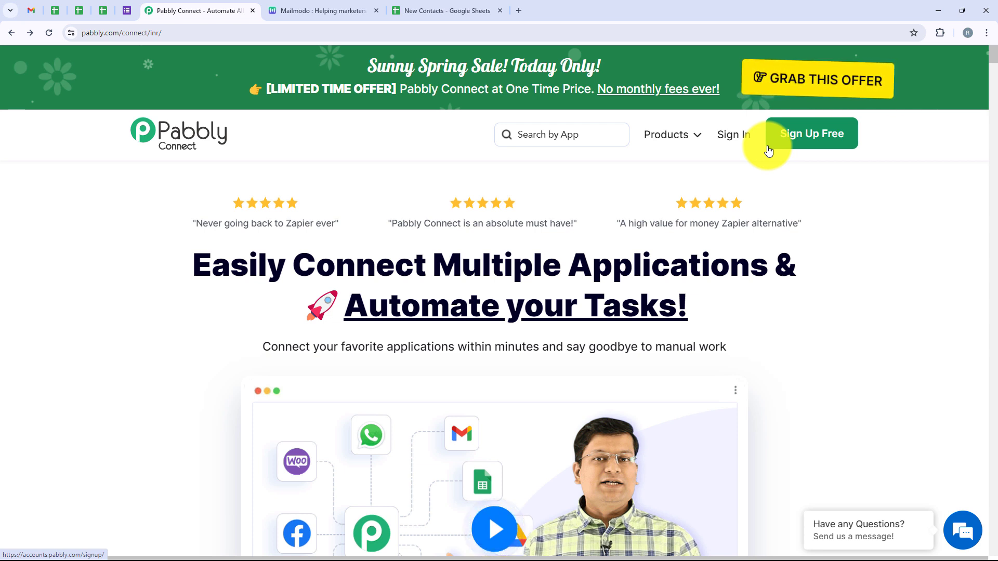
Sign in to the Pabbly account and access the Pabbly Connect application.
{"action": "left_click", "coordinate": [734, 136]}
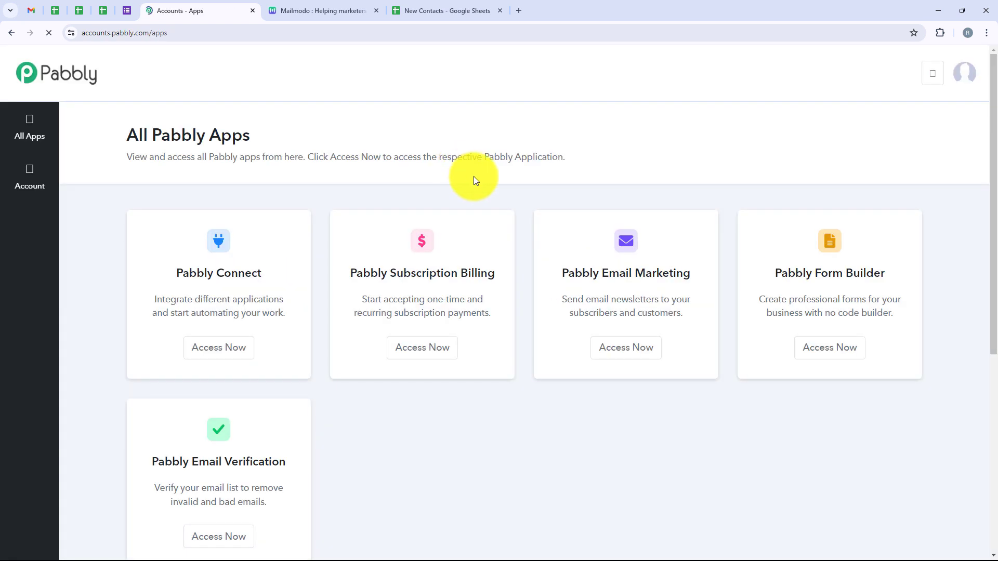
{"action": "left_click_drag", "start_coordinate": [266, 134], "coordinate": [123, 136]}
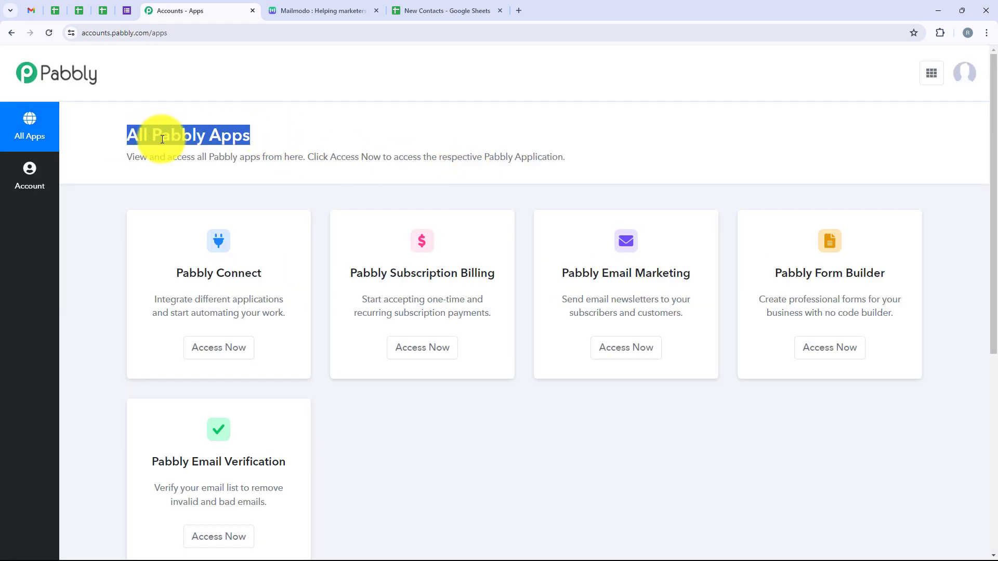
{"action": "scroll", "coordinate": [291, 281], "scroll_direction": "down", "scroll_amount": 3}
{"action": "scroll", "coordinate": [317, 311], "scroll_direction": "up", "scroll_amount": 3}
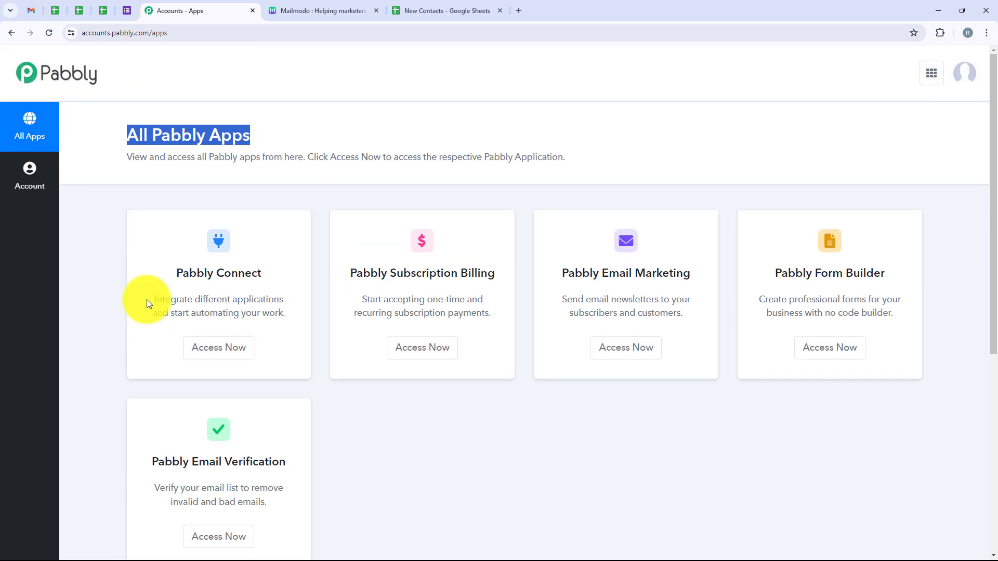
{"action": "mouse_move", "coordinate": [161, 284]}
{"action": "left_mouse_down"}
{"action": "mouse_move", "coordinate": [198, 280]}
{"action": "mouse_move", "coordinate": [174, 279]}
{"action": "left_mouse_up"}
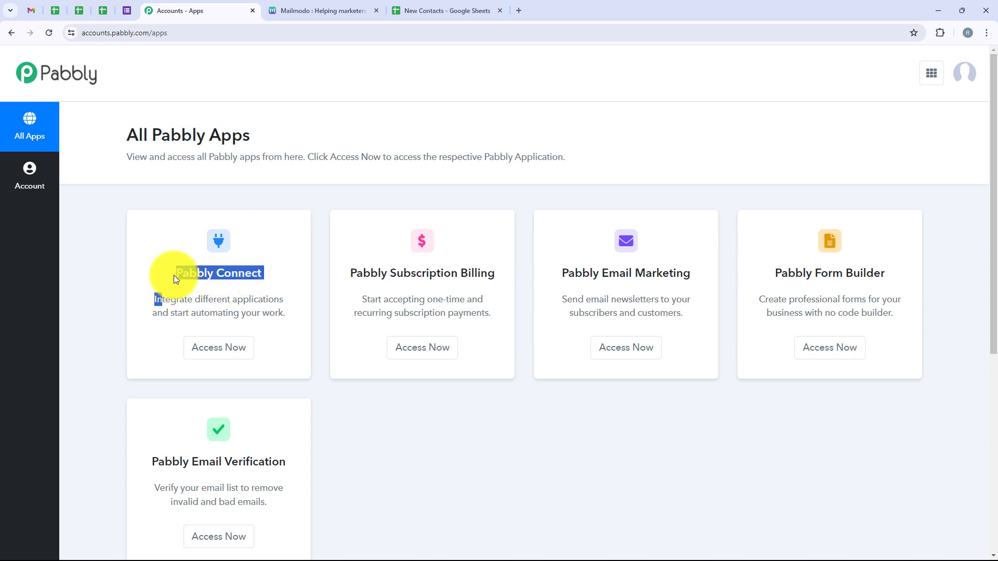
{"action": "left_click", "coordinate": [174, 275]}
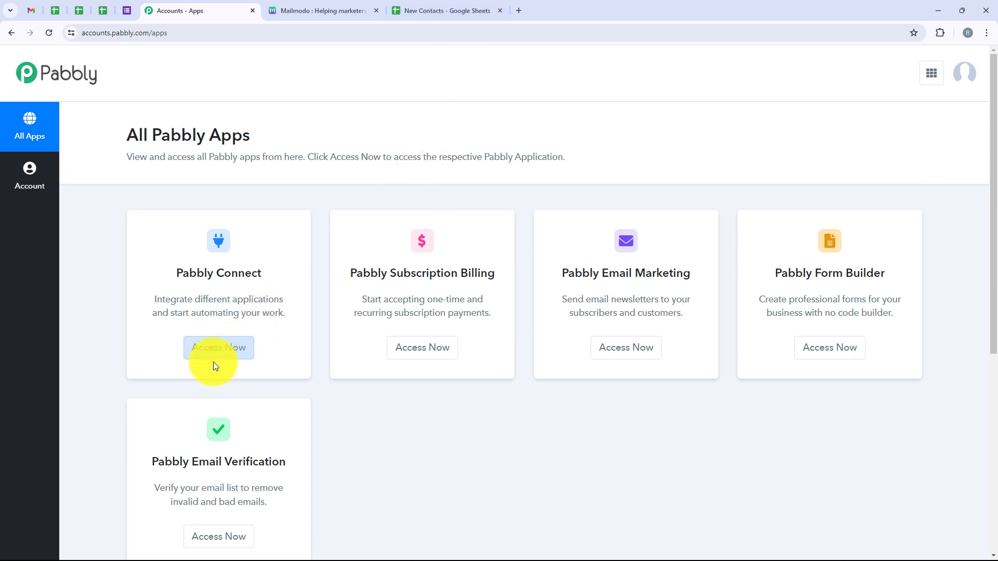
{"action": "left_click", "coordinate": [234, 343]}
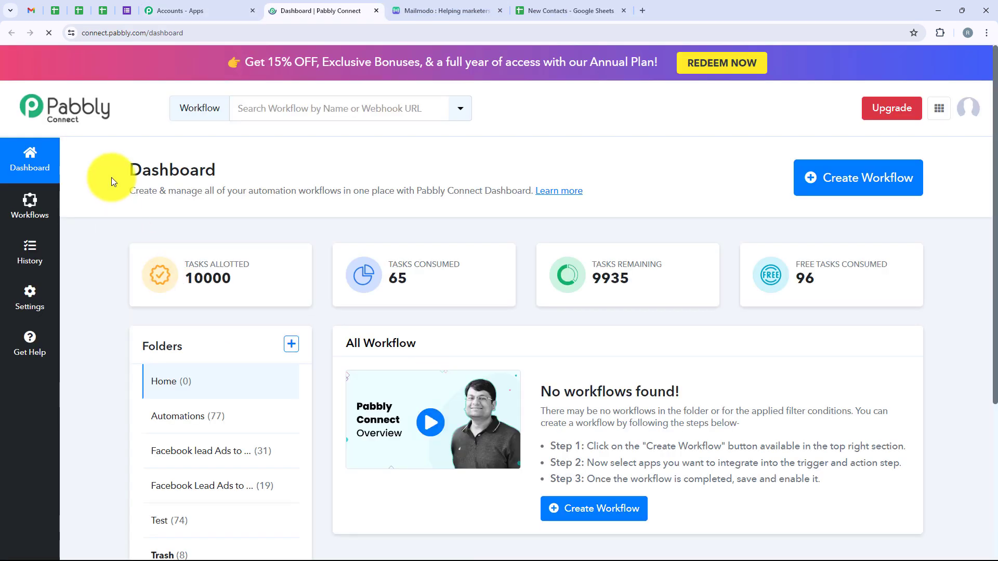
Create a workflow named "Create Mailmodo contacts from Google Sheets" in the Automations folder.
{"action": "left_click_drag", "start_coordinate": [112, 179], "coordinate": [224, 172]}
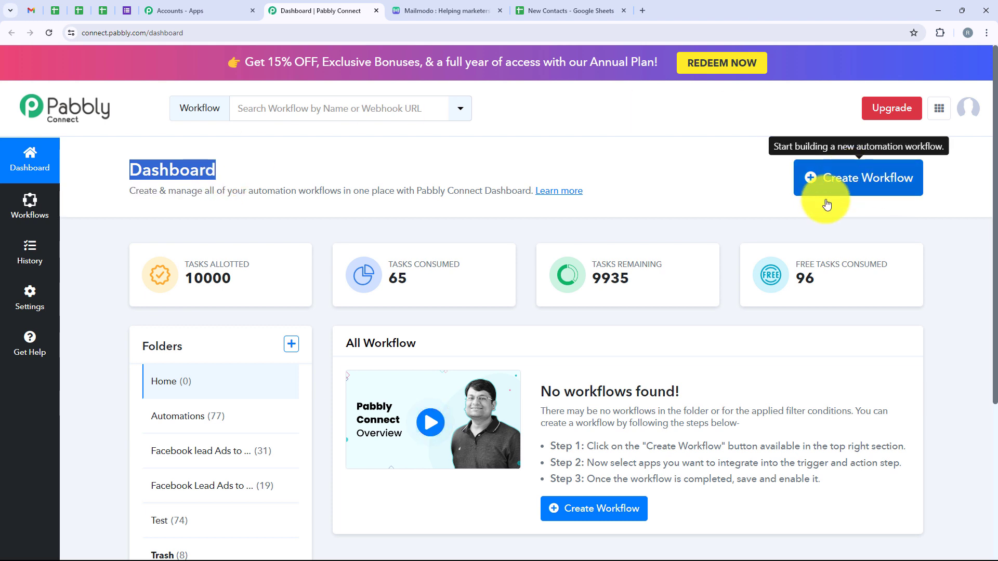
{"action": "left_click", "coordinate": [872, 186]}
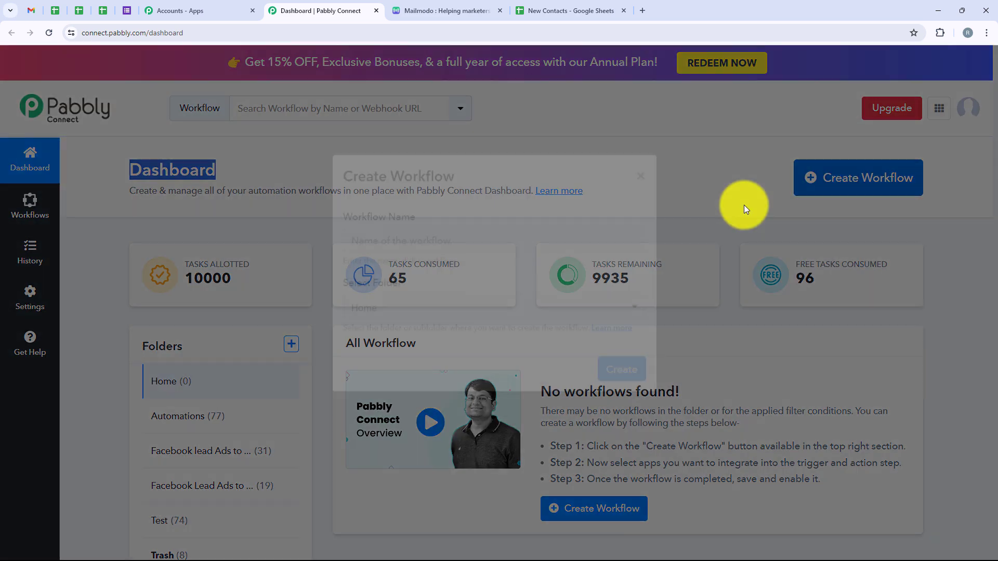
{"action": "left_click_drag", "start_coordinate": [343, 246], "coordinate": [416, 248]}
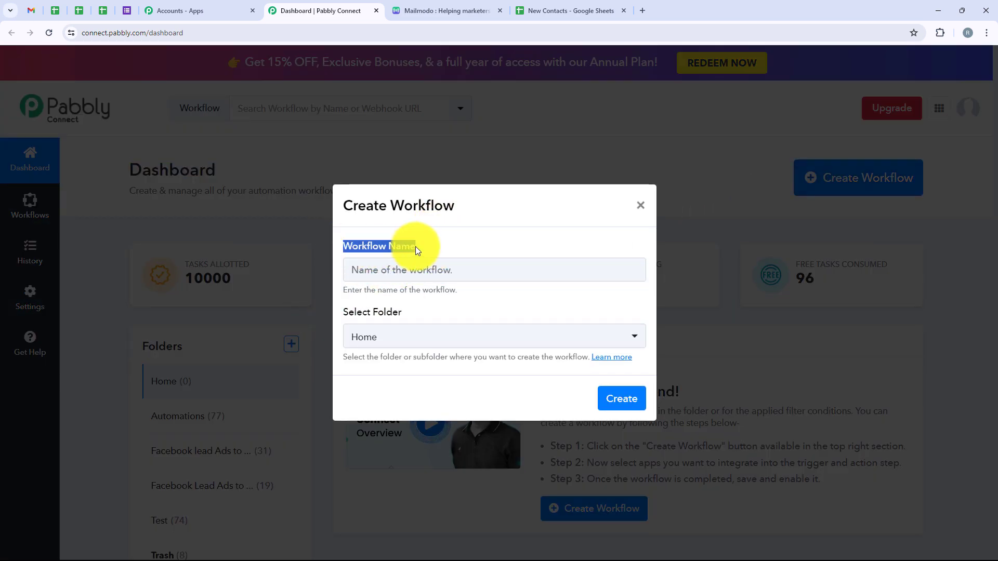
{"action": "left_click_drag", "start_coordinate": [422, 310], "coordinate": [344, 312]}
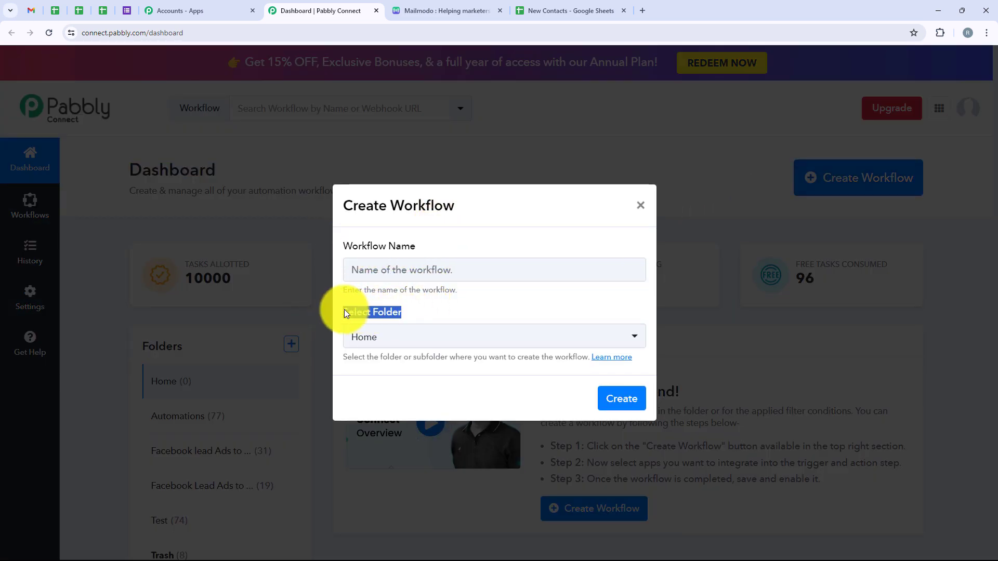
{"action": "left_click", "coordinate": [369, 338]}
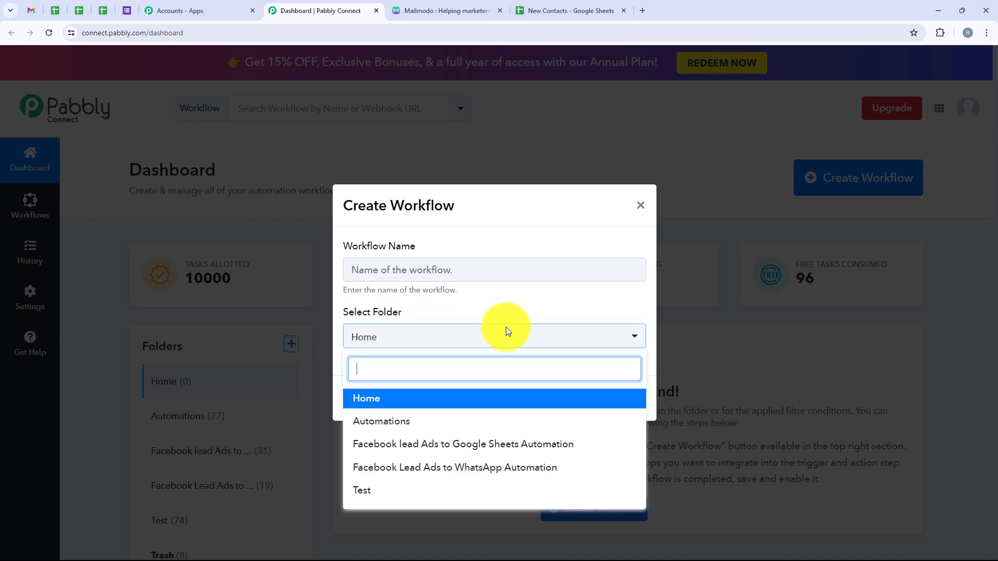
{"action": "left_click", "coordinate": [414, 425]}
{"action": "left_click", "coordinate": [396, 273]}
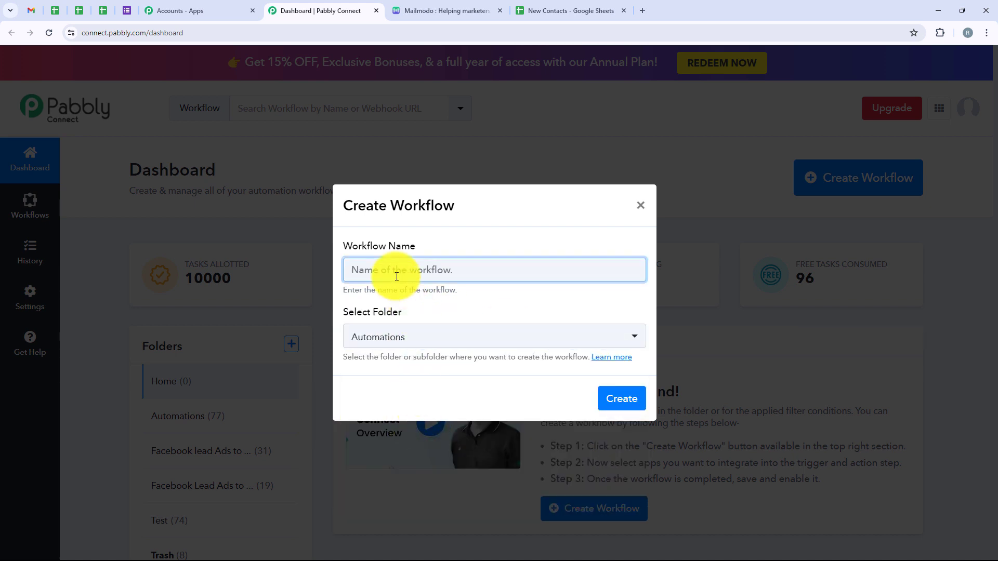
{"action": "type", "text": "Create Mailmodo contacts from Google Sheets"}
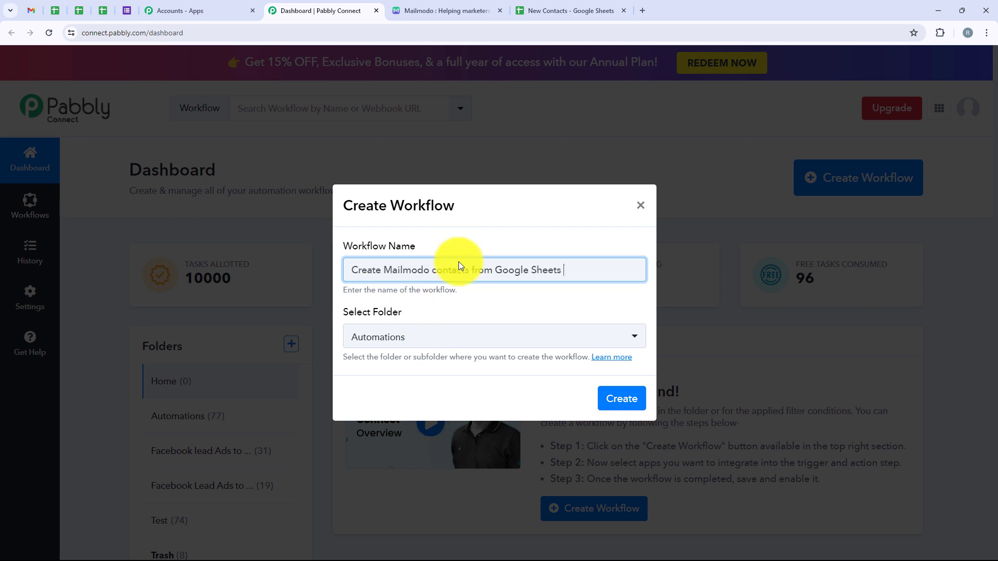
{"action": "left_click", "coordinate": [617, 403]}
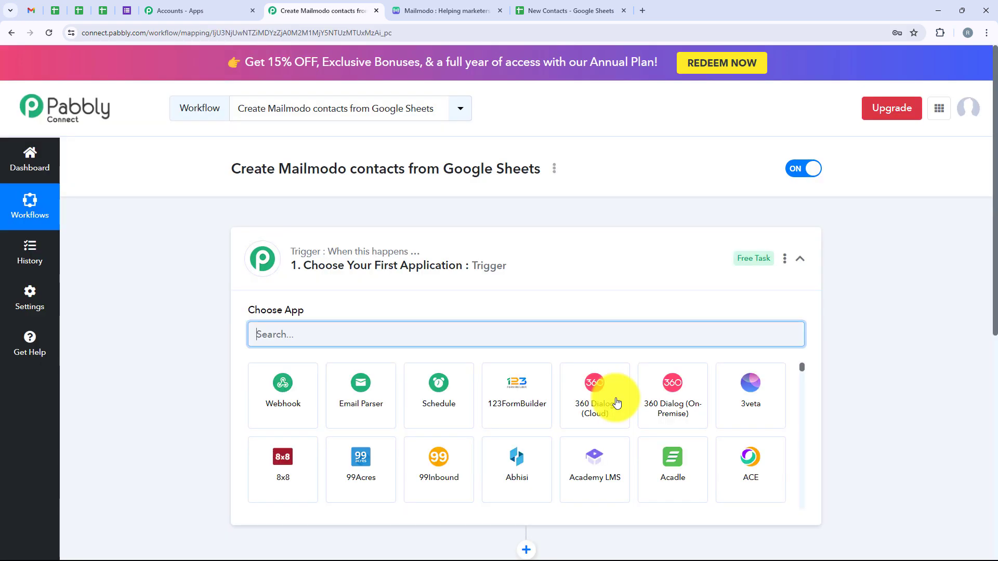
Set the workflow's trigger application to Google Sheets with the trigger event New or Updated Spreadsheet Row.
{"action": "left_click", "coordinate": [544, 277]}
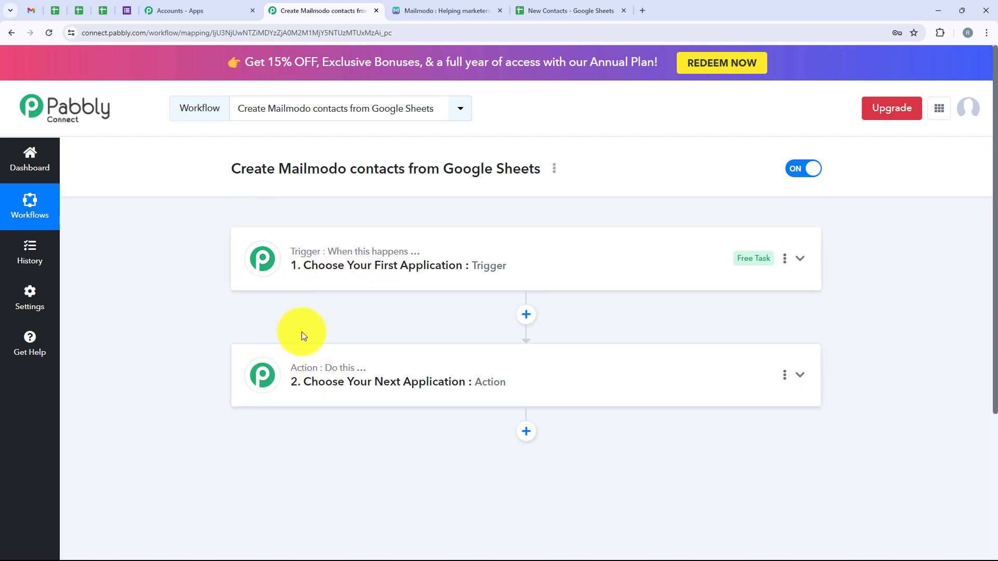
{"action": "left_click", "coordinate": [299, 272]}
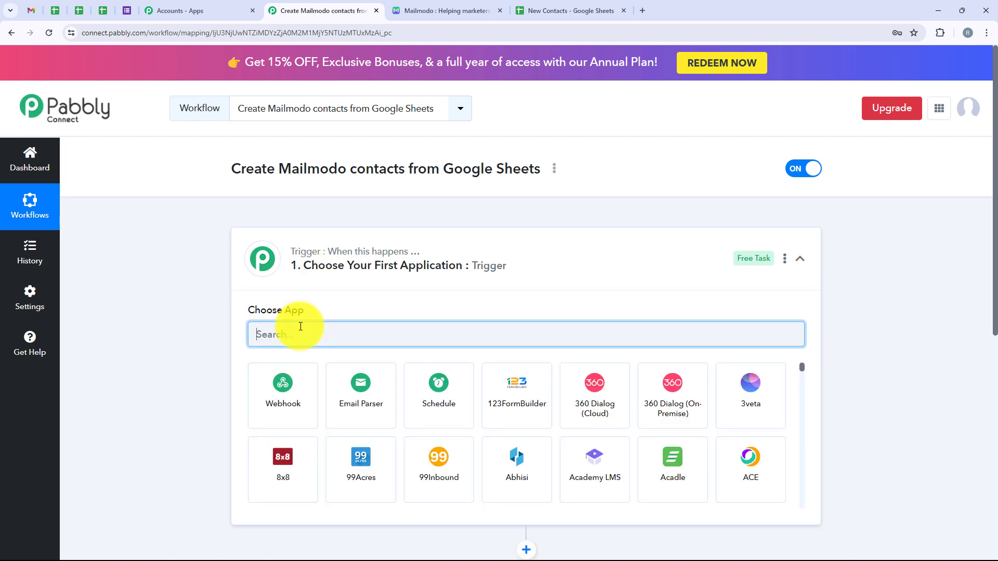
{"action": "type", "text": "Google"}
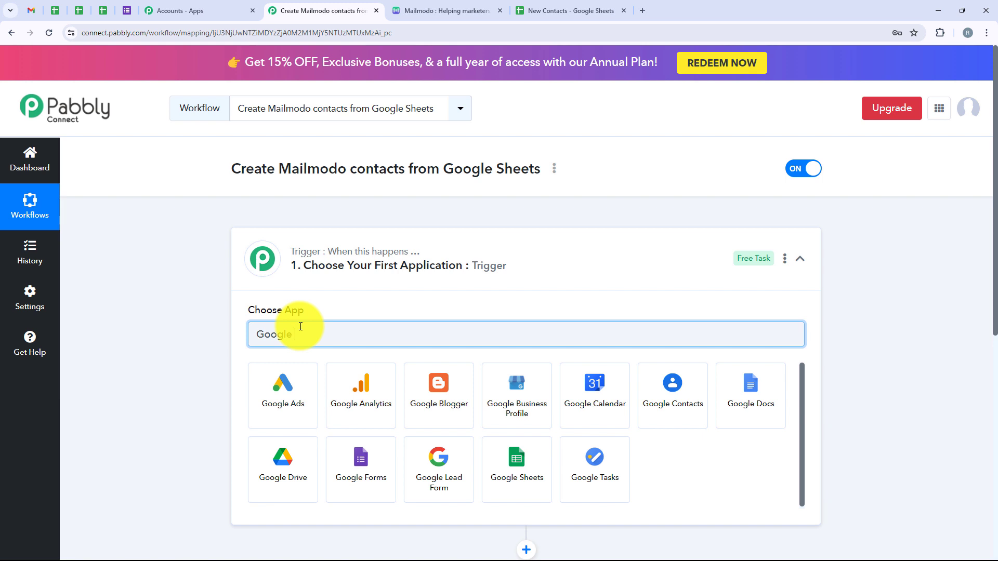
{"action": "type", "text": "Sheets"}
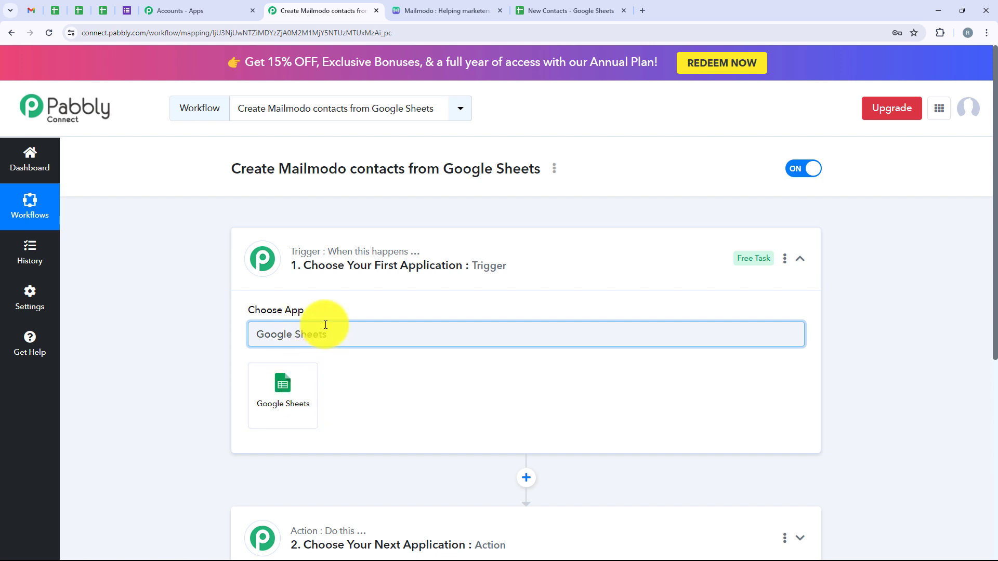
{"action": "left_click", "coordinate": [285, 382]}
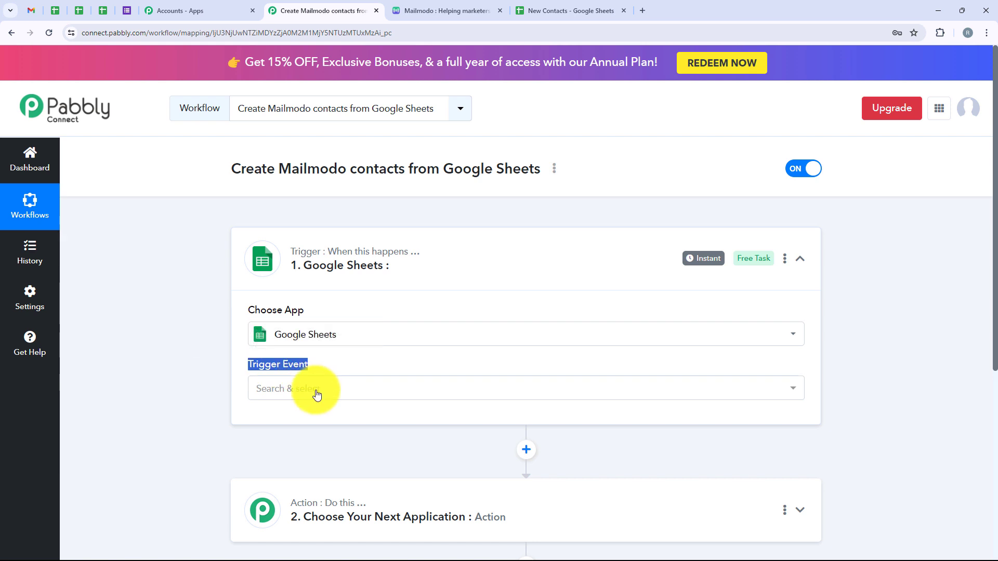
{"action": "left_click", "coordinate": [318, 390]}
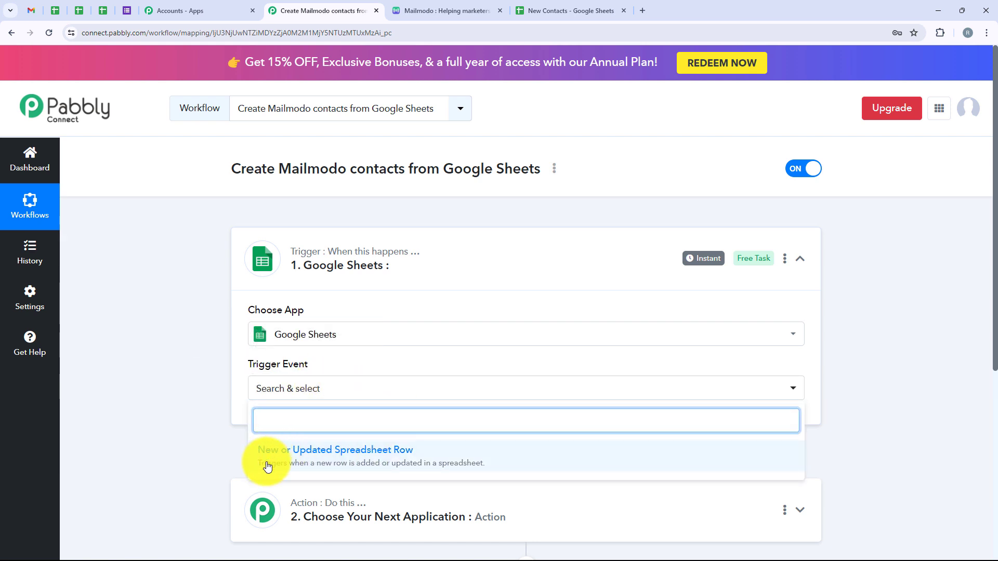
{"action": "left_click", "coordinate": [422, 456]}
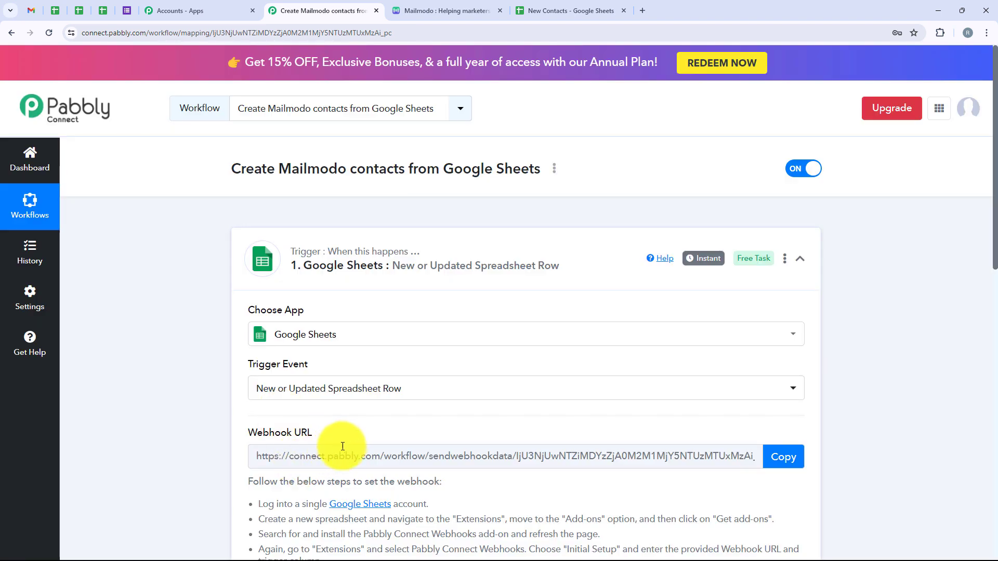
Copy the Google Sheets trigger's webhook URL and switch to the New Contacts spreadsheet in Google Sheets.
{"action": "scroll", "coordinate": [334, 446], "scroll_direction": "down", "scroll_amount": 3}
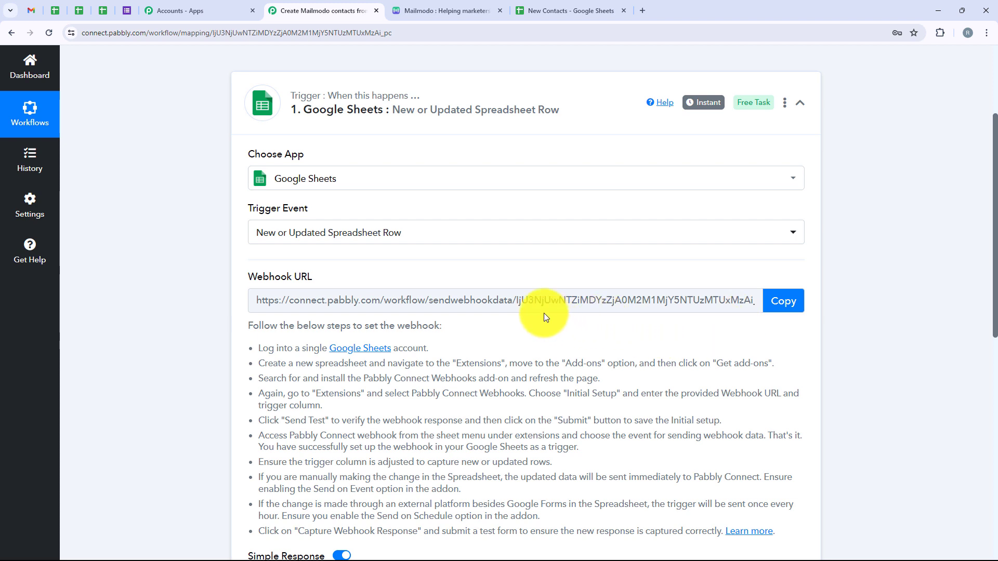
{"action": "left_click", "coordinate": [759, 298]}
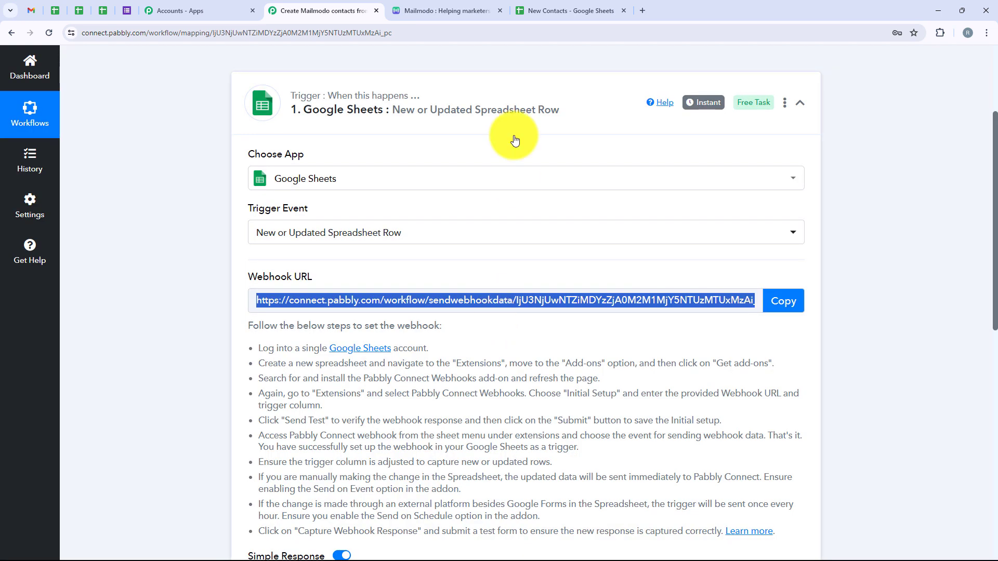
{"action": "left_click", "coordinate": [529, 8]}
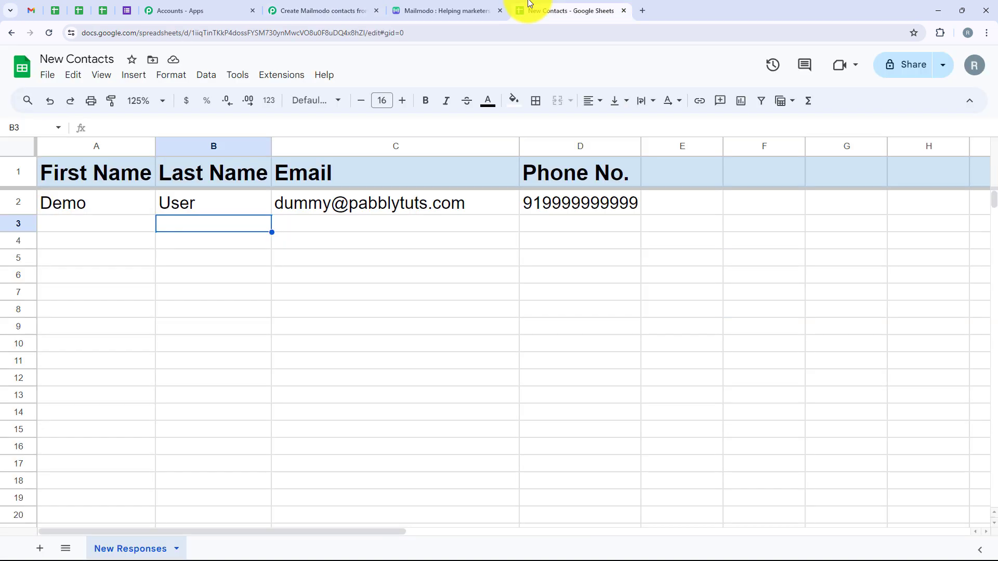
Look up the Pabbly Connect Webhooks add-on in the Google Workspace Marketplace, check its installation status and close the marketplace.
{"action": "left_click", "coordinate": [278, 76]}
{"action": "mouse_move", "coordinate": [308, 94]}
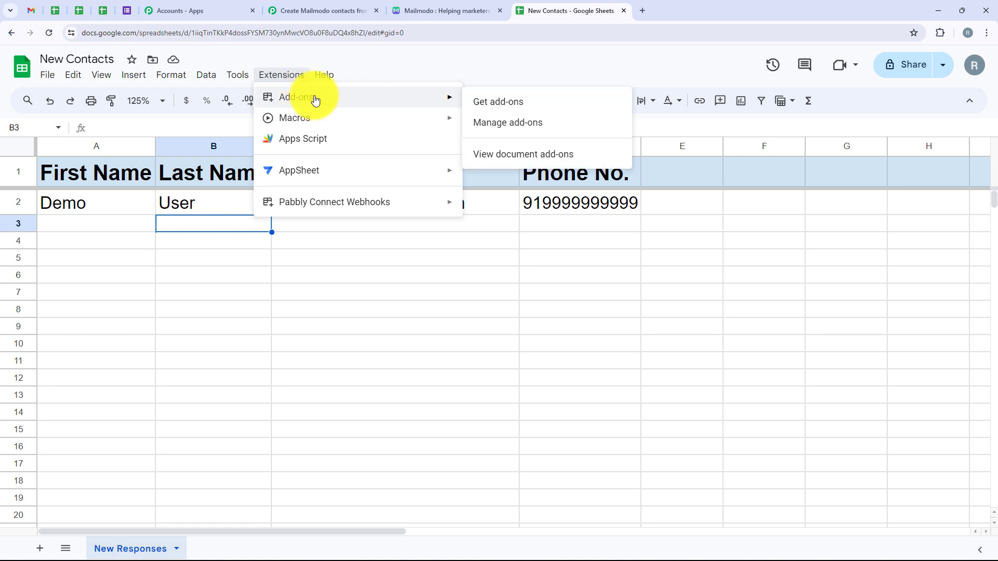
{"action": "left_click", "coordinate": [481, 103]}
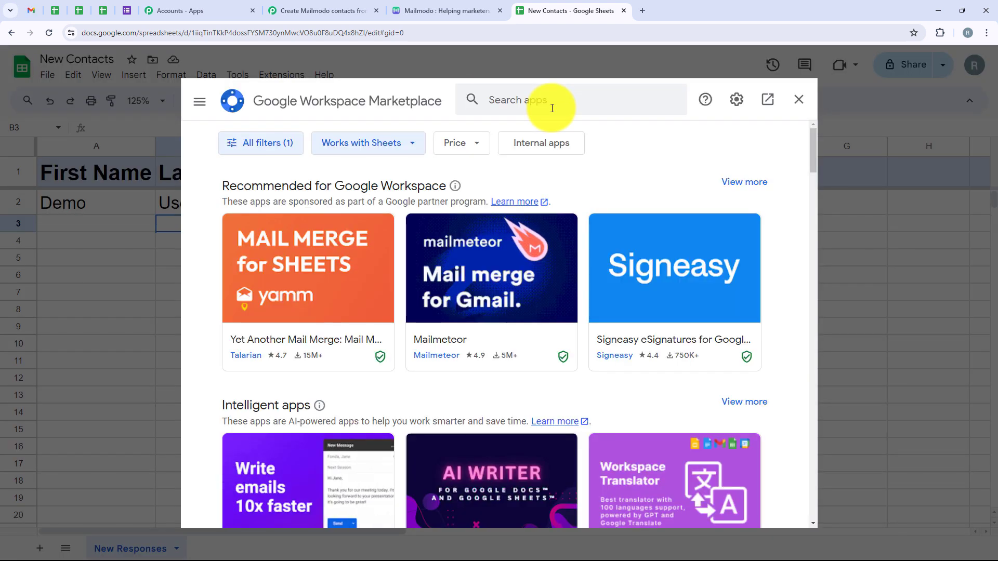
{"action": "left_click", "coordinate": [538, 100]}
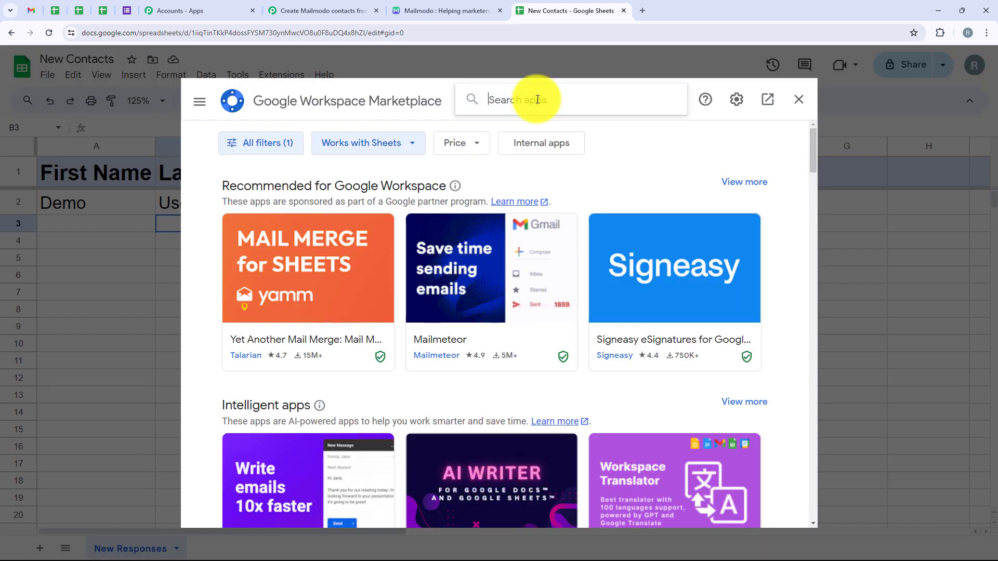
{"action": "type", "text": "Pabbly"}
{"action": "left_click", "coordinate": [548, 112]}
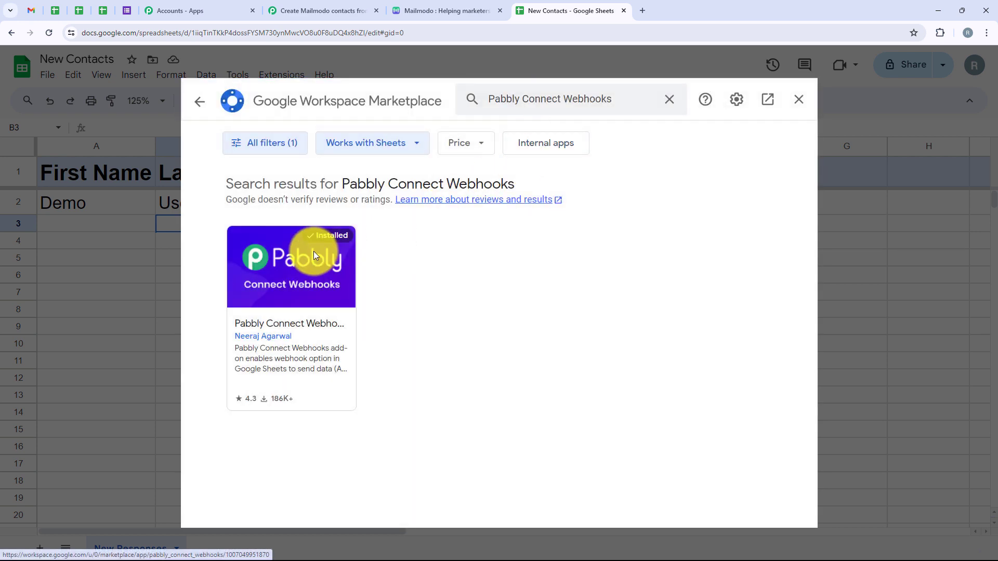
{"action": "left_click", "coordinate": [313, 251]}
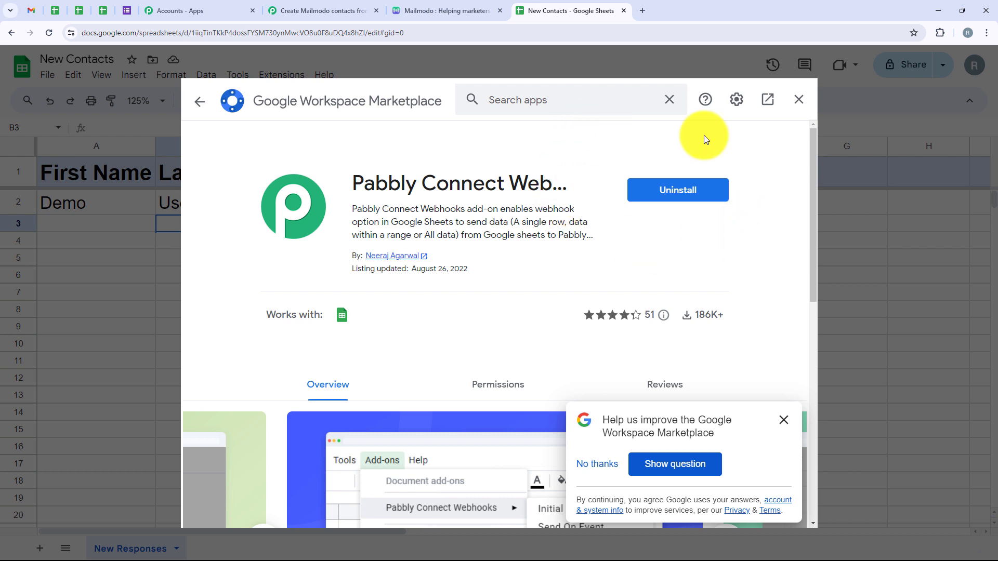
{"action": "left_click", "coordinate": [798, 100]}
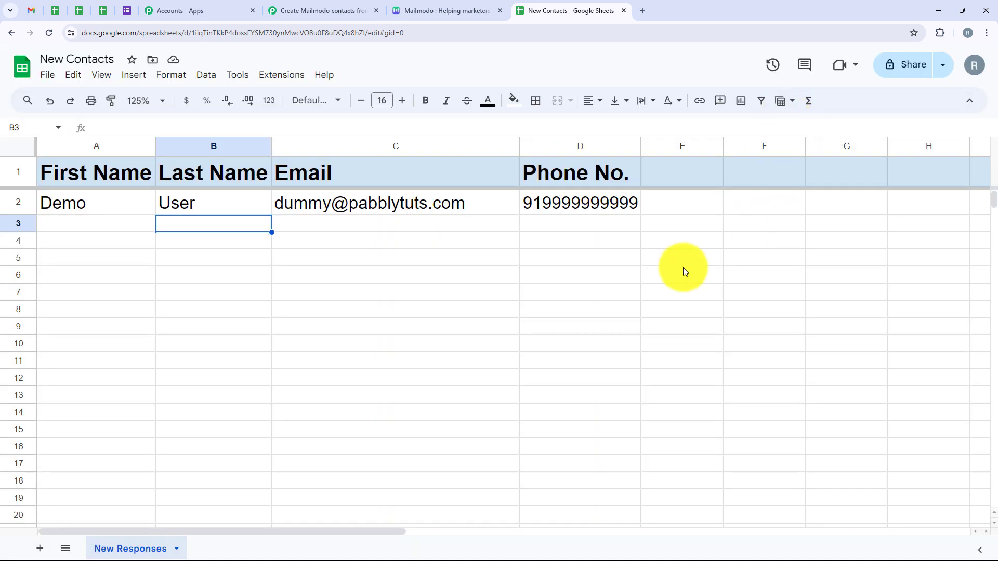
Open the Pabbly Connect Webhooks add-on's Initial Setup for the New Responses sheet and paste in the copied webhook URL.
{"action": "left_click", "coordinate": [264, 79]}
{"action": "mouse_move", "coordinate": [282, 82]}
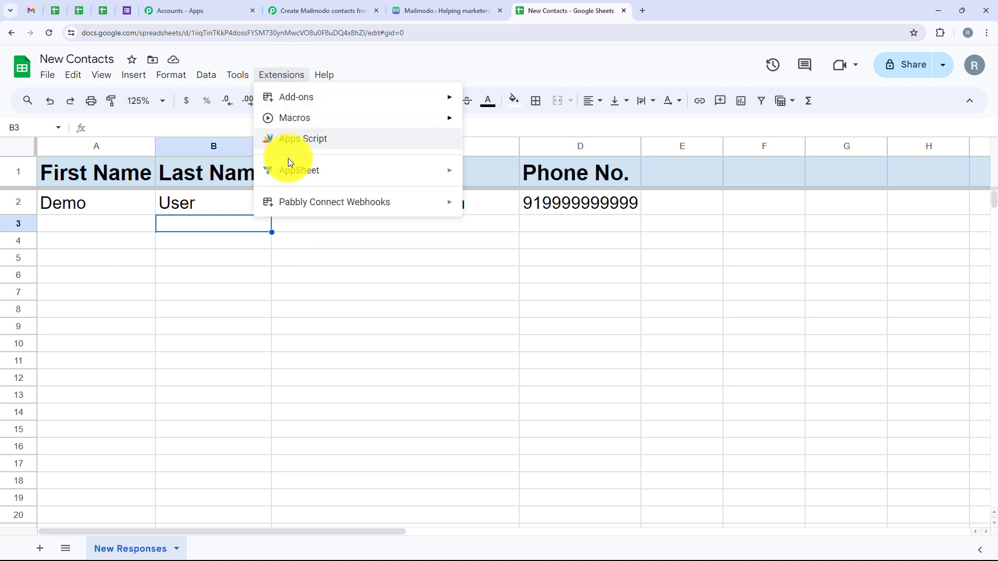
{"action": "mouse_move", "coordinate": [293, 204]}
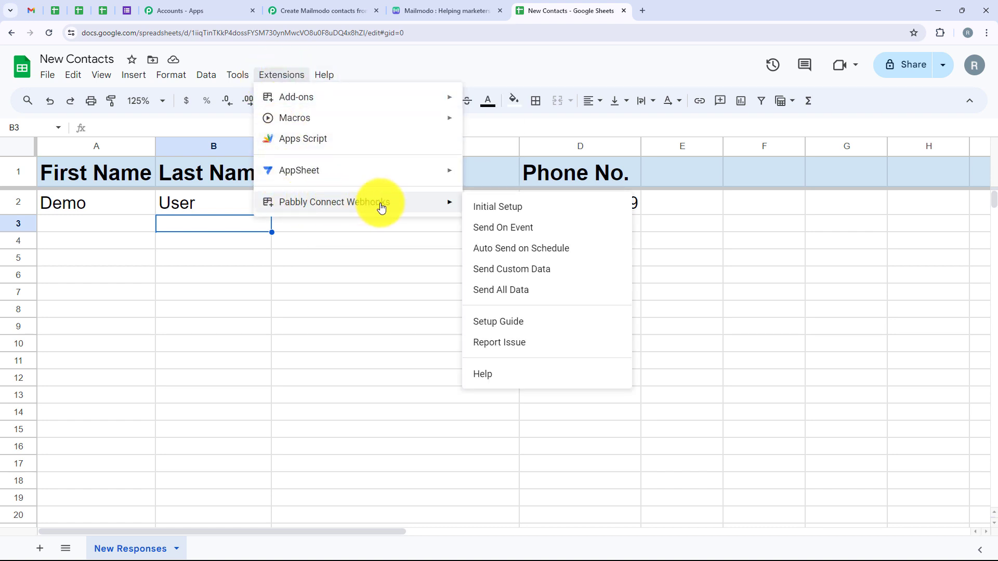
{"action": "left_click", "coordinate": [507, 206]}
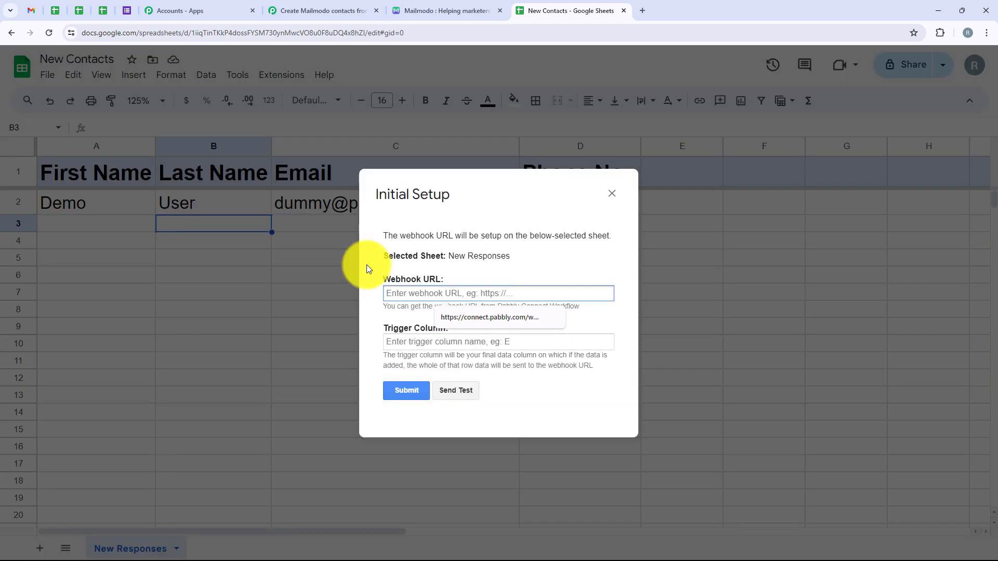
{"action": "left_click_drag", "start_coordinate": [382, 278], "coordinate": [453, 283]}
{"action": "left_click", "coordinate": [454, 329]}
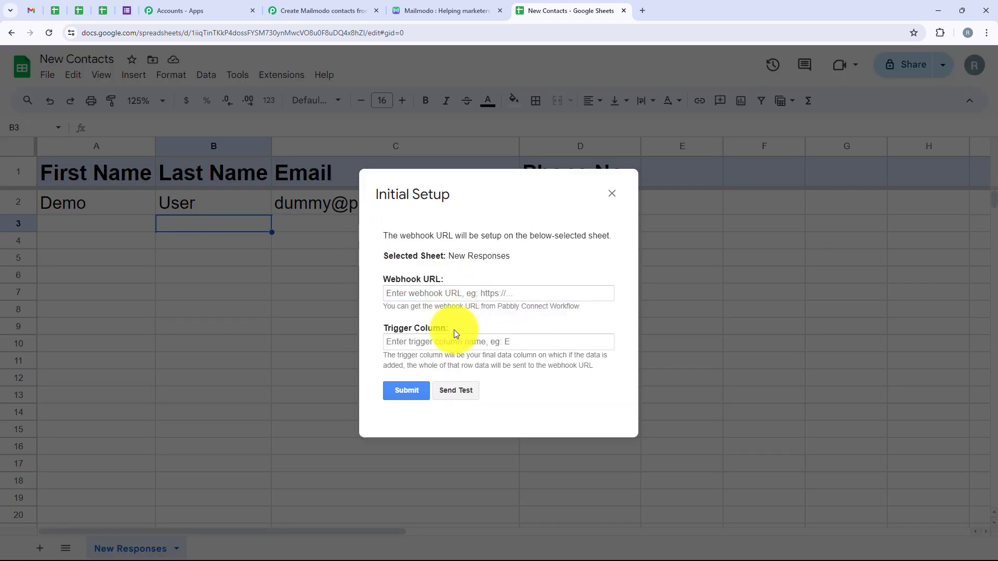
{"action": "left_click", "coordinate": [403, 296]}
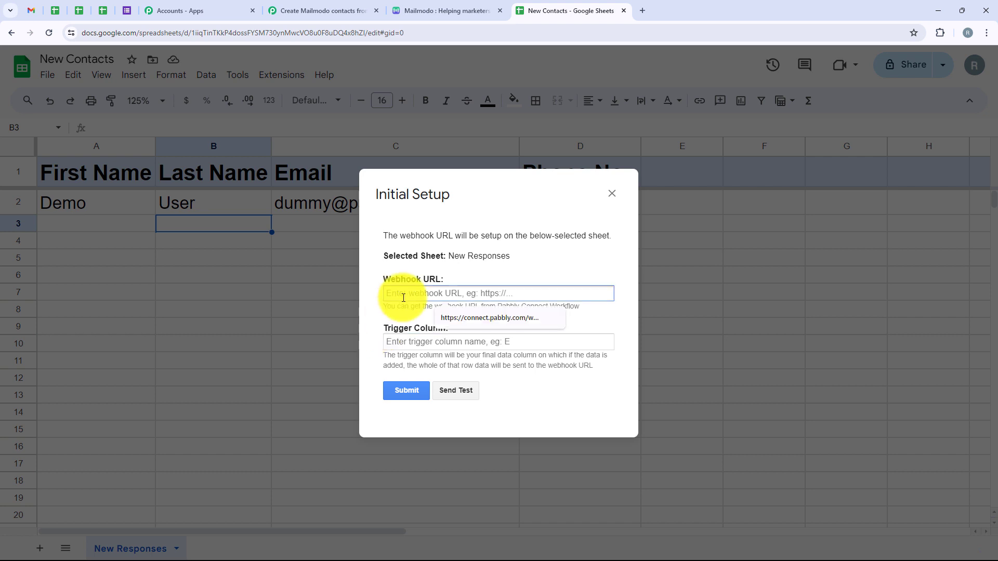
{"action": "key", "text": "ctrl+v"}
{"action": "key", "text": "Tab"}
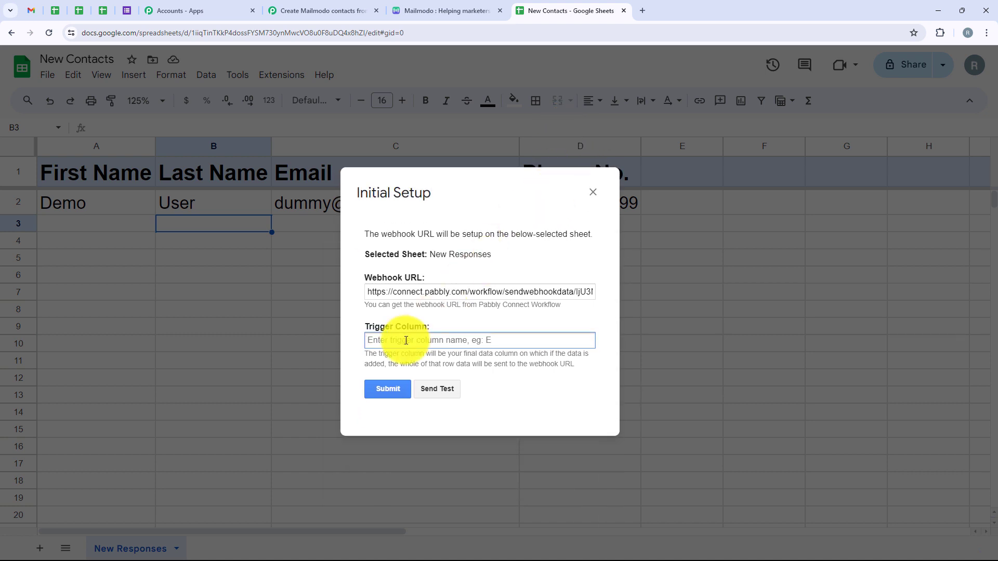
Set the webhook's trigger column to D, send the test data and close the Initial Setup dialog.
{"action": "type", "text": "D"}
{"action": "left_click", "coordinate": [398, 388]}
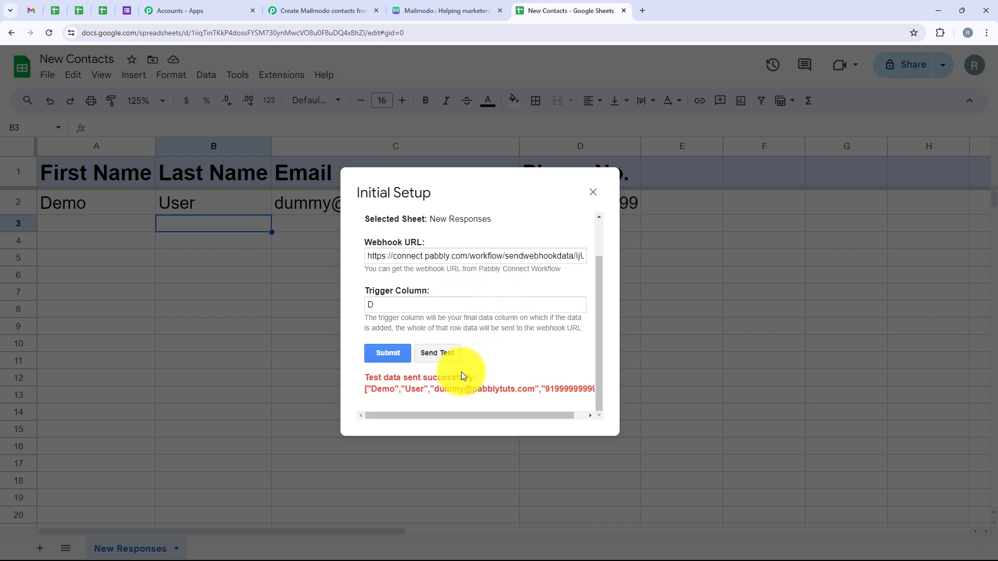
{"action": "left_click_drag", "start_coordinate": [370, 377], "coordinate": [478, 377]}
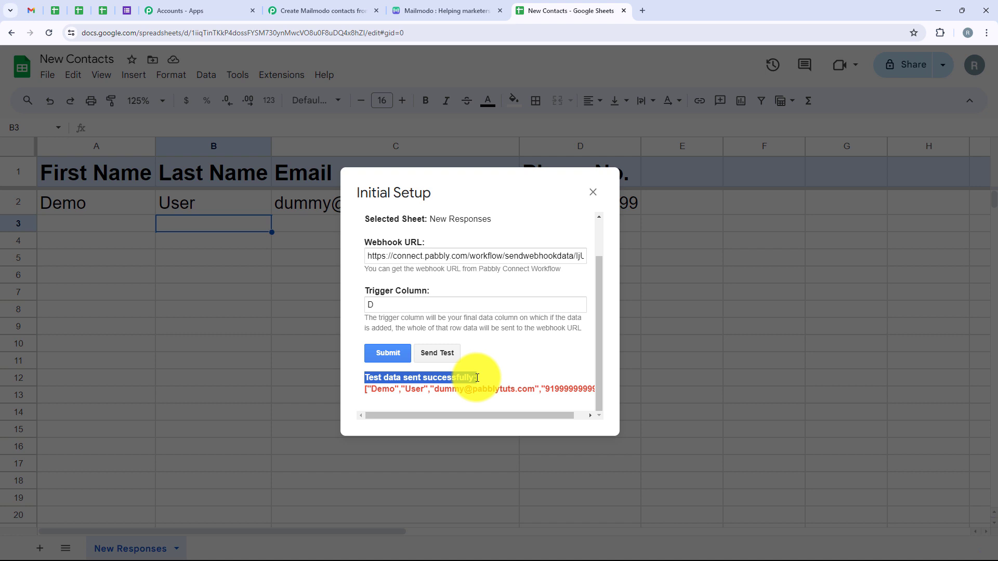
{"action": "left_click", "coordinate": [596, 195]}
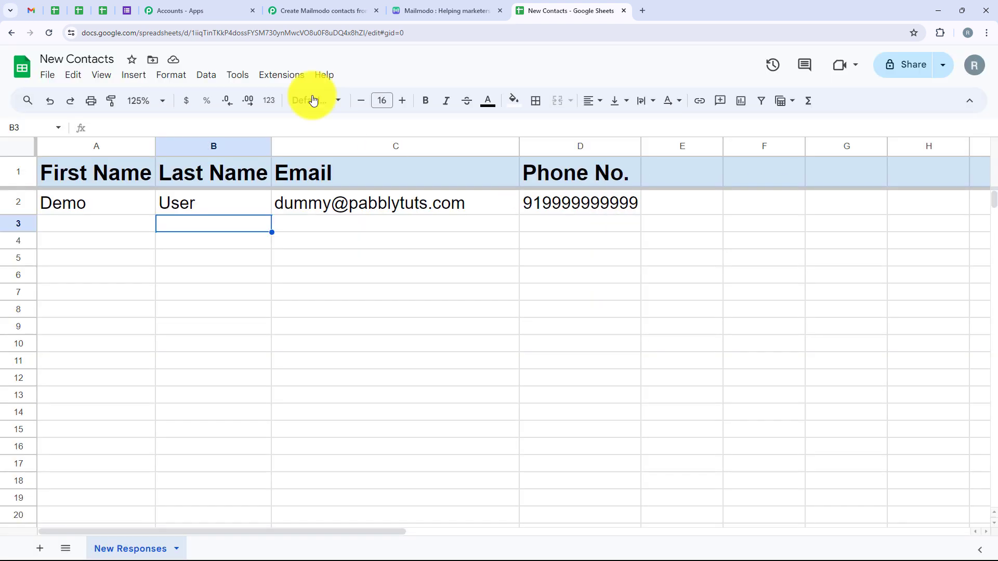
Enable Send On Event for the Pabbly Connect Webhooks add-on and check that the option is active.
{"action": "left_click", "coordinate": [279, 78]}
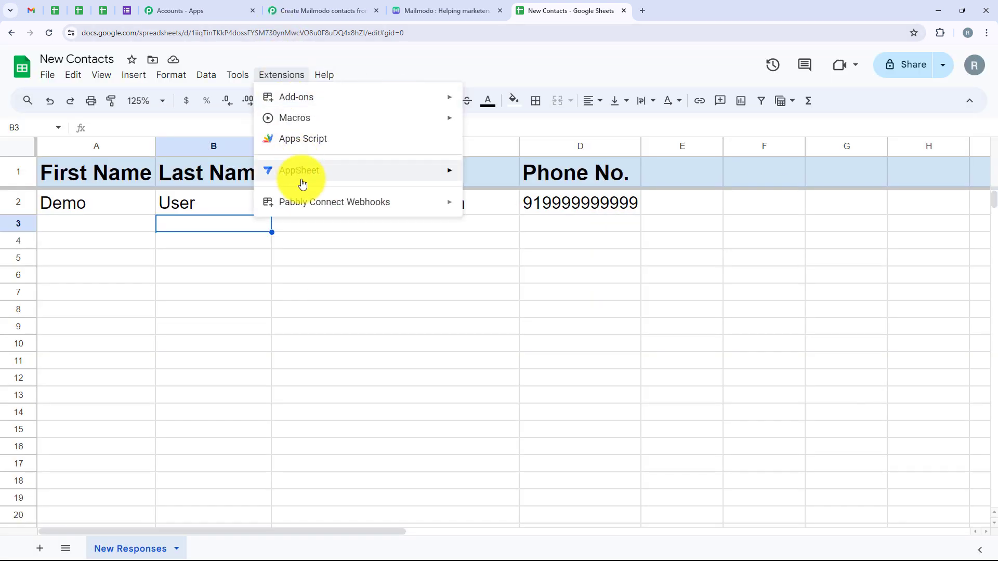
{"action": "mouse_move", "coordinate": [306, 202]}
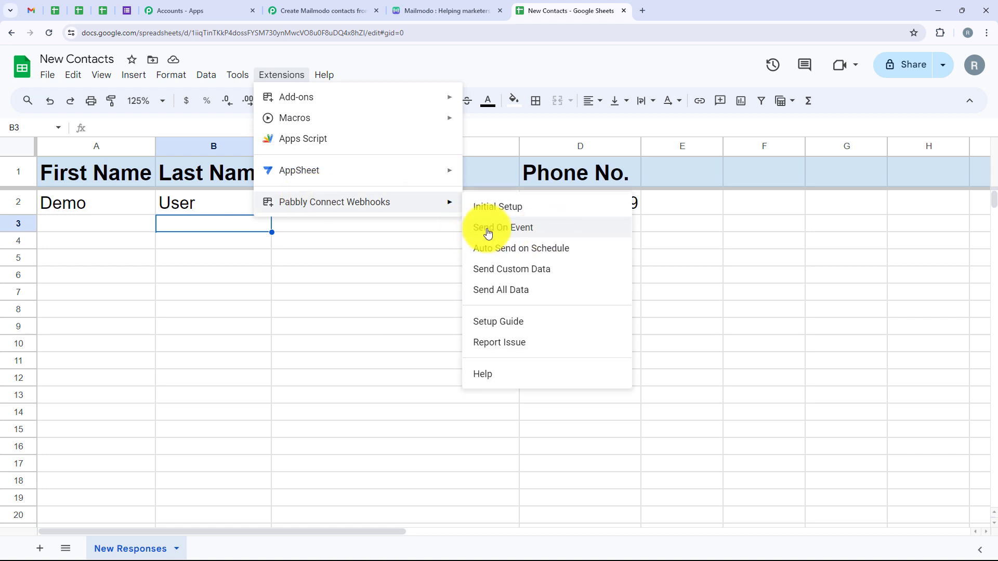
{"action": "left_click", "coordinate": [517, 229]}
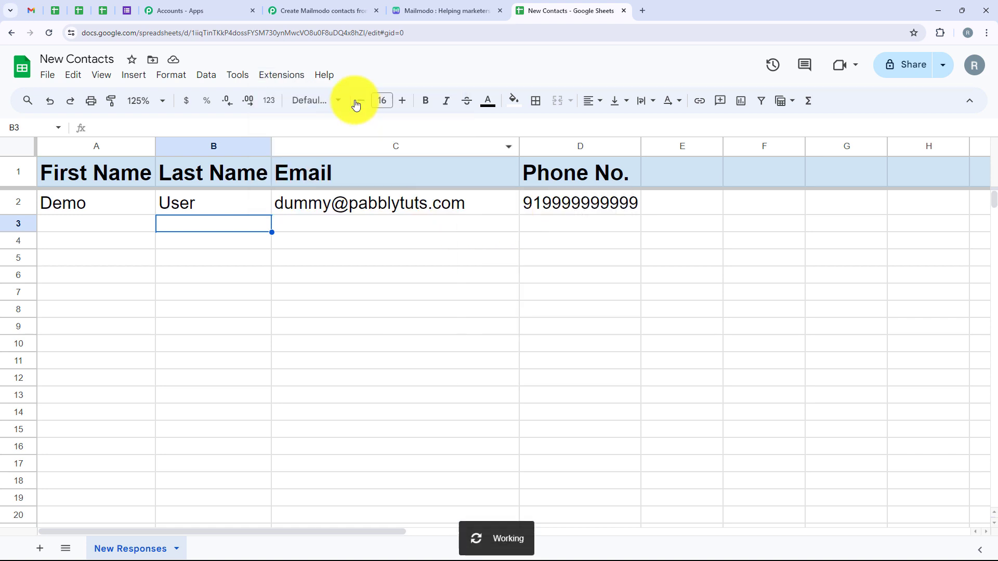
{"action": "left_click", "coordinate": [285, 77]}
{"action": "mouse_move", "coordinate": [356, 201]}
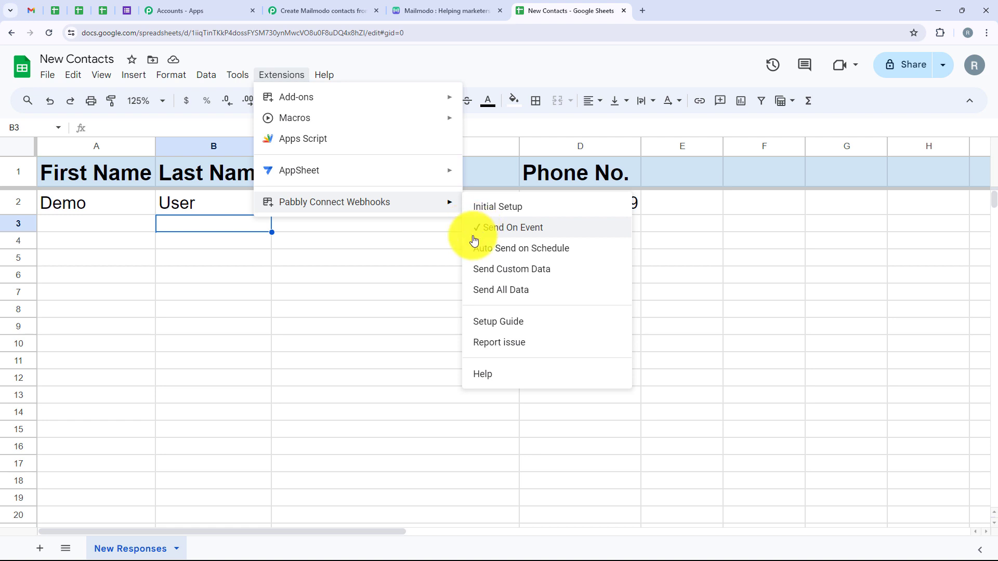
{"action": "left_click", "coordinate": [451, 236]}
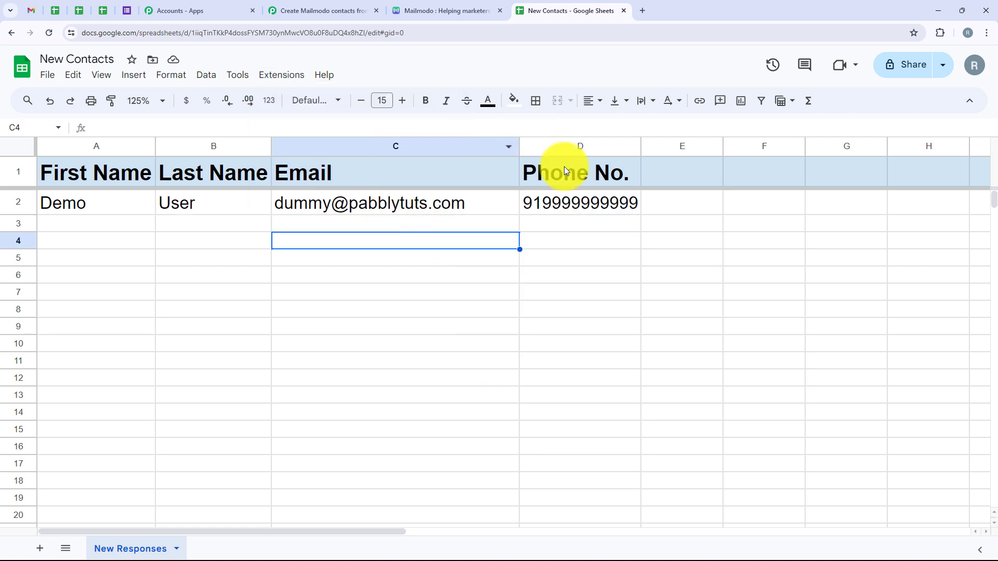
Switch to the Pabbly Connect workflow and examine the trigger's received response, checking the first name, last name, phone number and email values.
{"action": "left_click", "coordinate": [337, 4]}
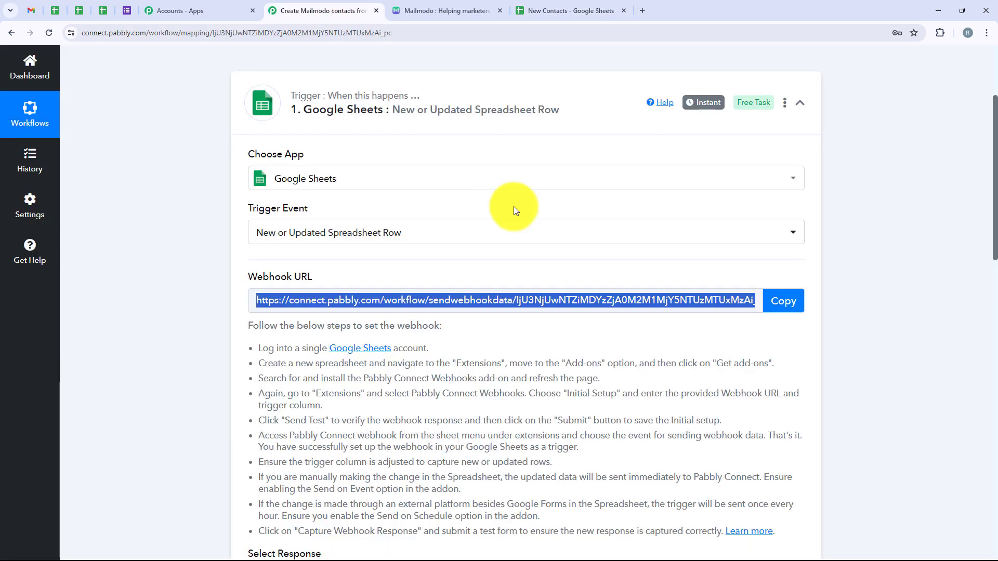
{"action": "scroll", "coordinate": [508, 201], "scroll_direction": "down", "scroll_amount": 10}
{"action": "scroll", "coordinate": [524, 223], "scroll_direction": "down", "scroll_amount": 6}
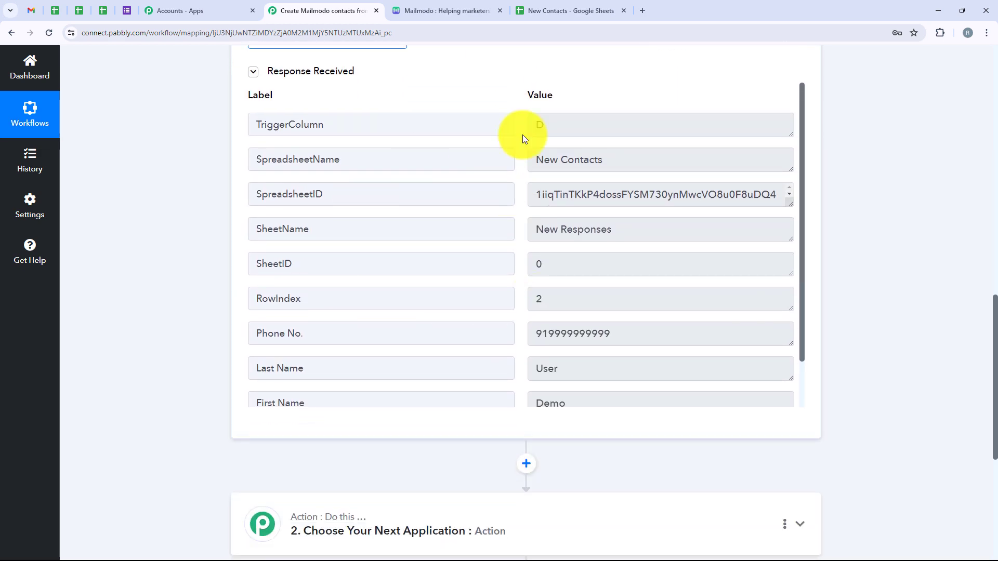
{"action": "double_click", "coordinate": [570, 242]}
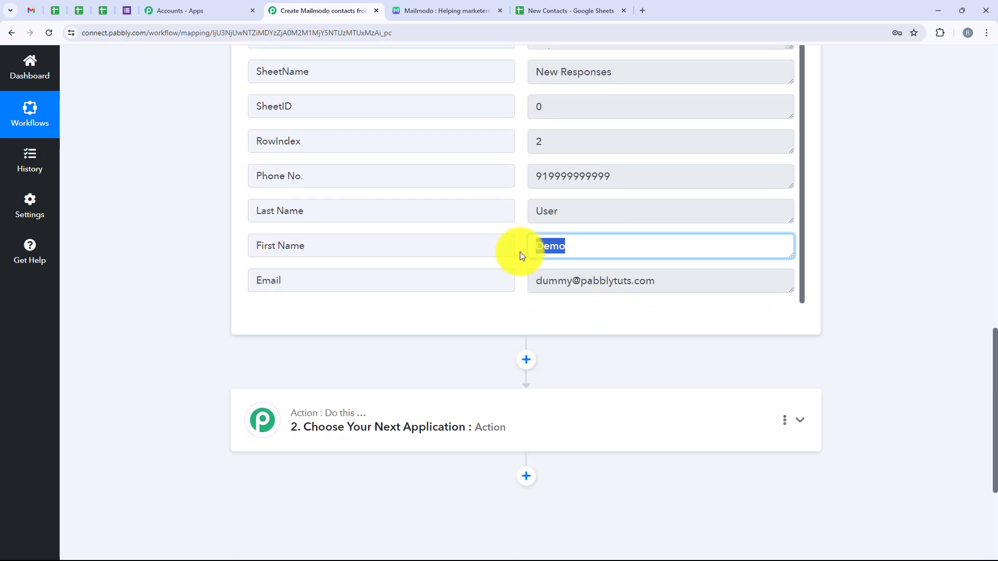
{"action": "double_click", "coordinate": [540, 213]}
{"action": "scroll", "coordinate": [598, 234], "scroll_direction": "up", "scroll_amount": 1}
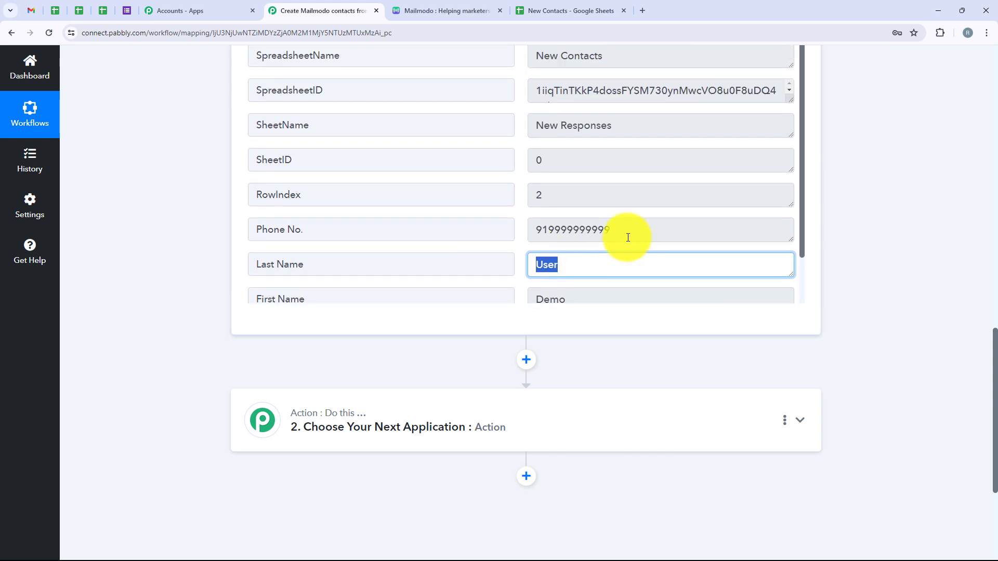
{"action": "double_click", "coordinate": [538, 225]}
{"action": "scroll", "coordinate": [563, 201], "scroll_direction": "down", "scroll_amount": 1}
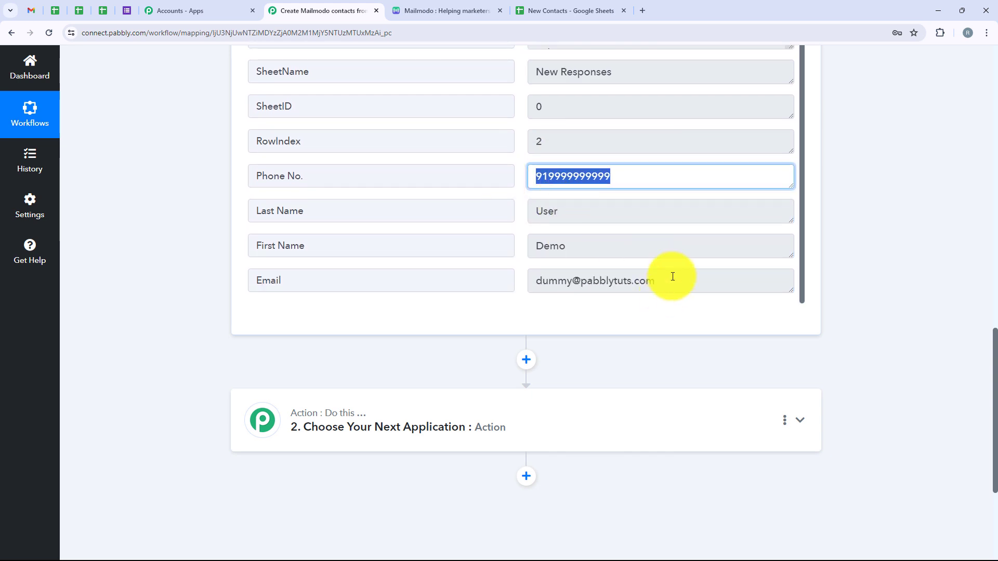
{"action": "left_click_drag", "start_coordinate": [671, 279], "coordinate": [535, 281]}
{"action": "scroll", "coordinate": [608, 267], "scroll_direction": "up", "scroll_amount": 12}
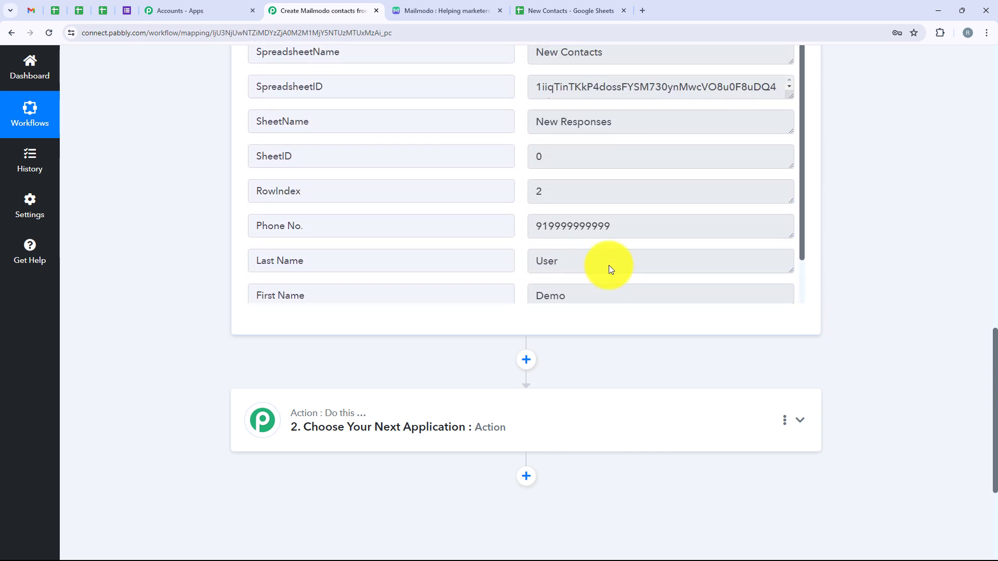
{"action": "scroll", "coordinate": [667, 268], "scroll_direction": "up", "scroll_amount": 5}
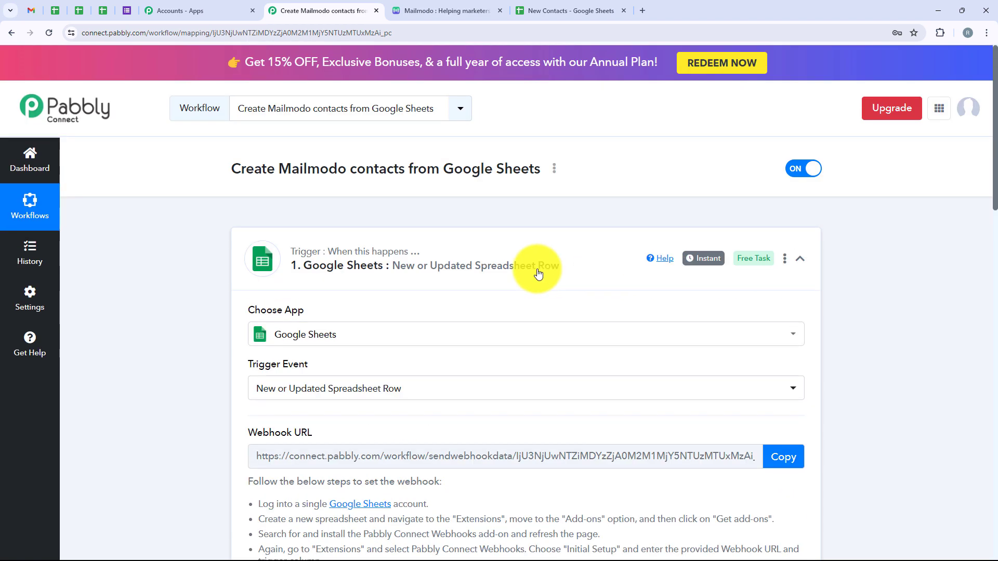
Collapse the trigger and set the workflow's action application to Mailmodo with the action event Add Contact to List.
{"action": "left_click", "coordinate": [503, 274]}
{"action": "left_click", "coordinate": [472, 365]}
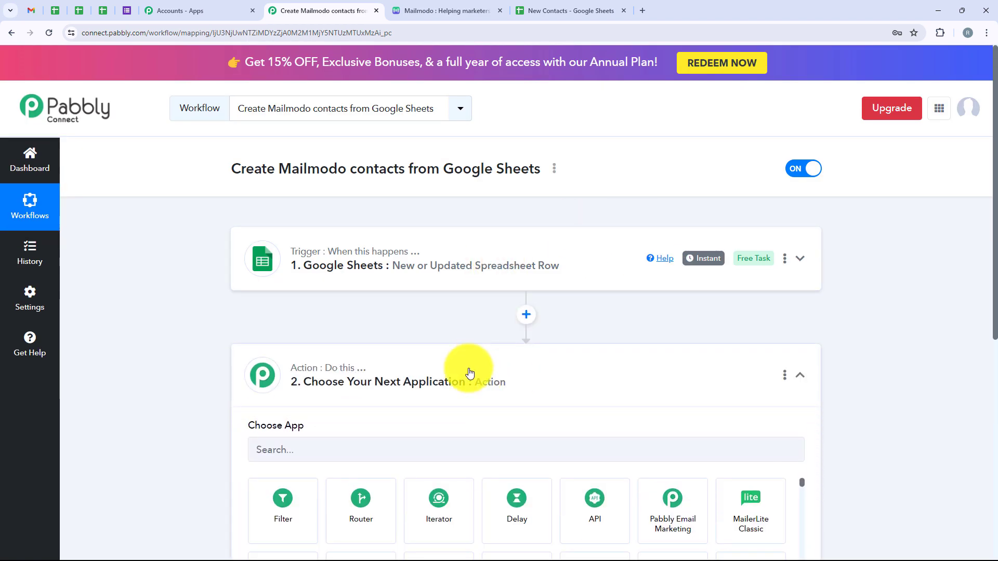
{"action": "left_click", "coordinate": [342, 271]}
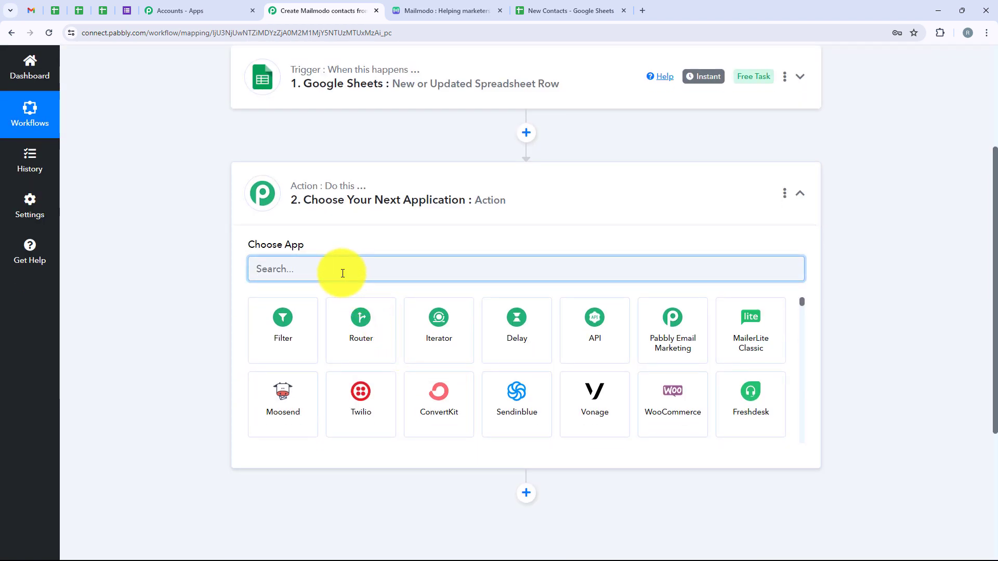
{"action": "type", "text": "Mai"}
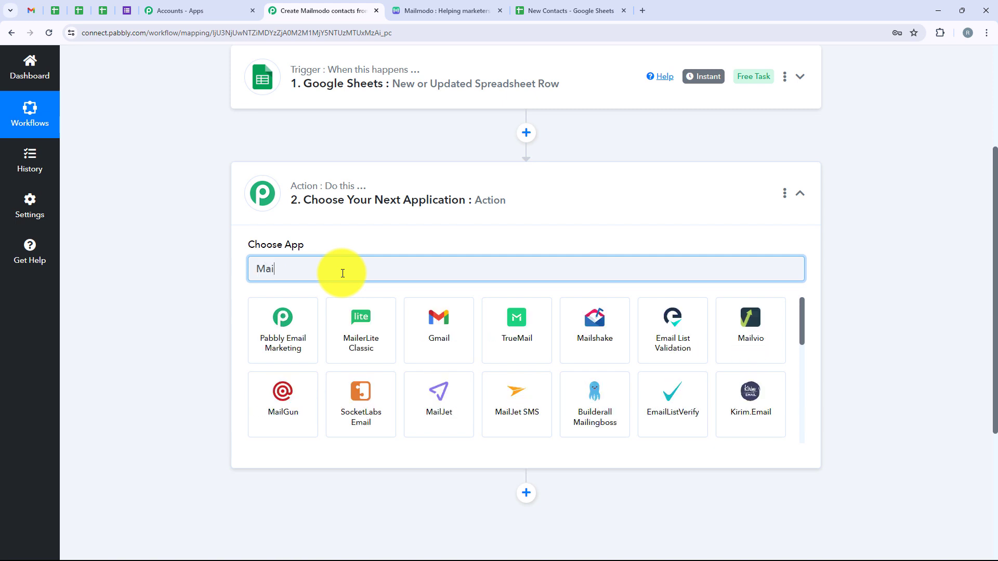
{"action": "type", "text": "lmo"}
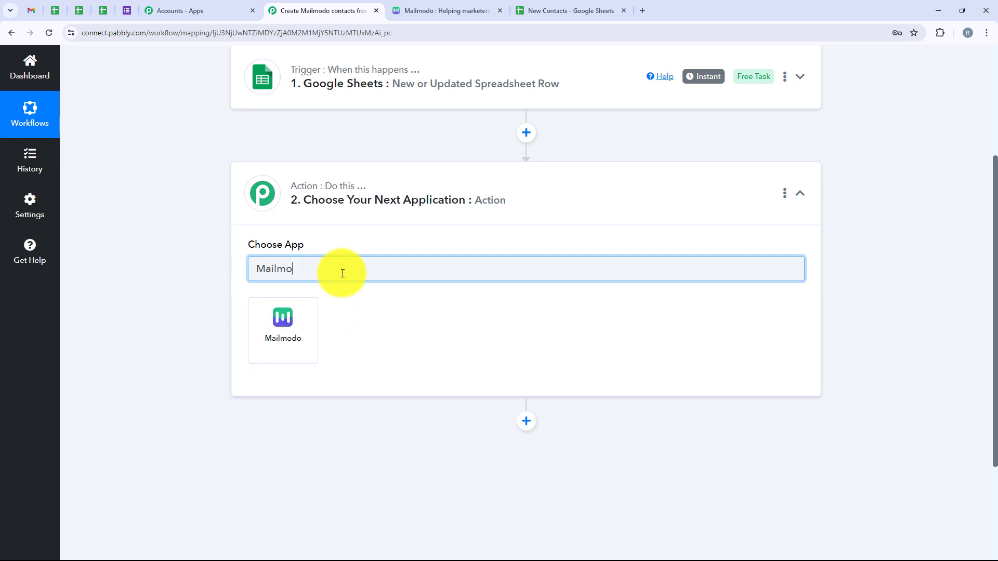
{"action": "type", "text": "do"}
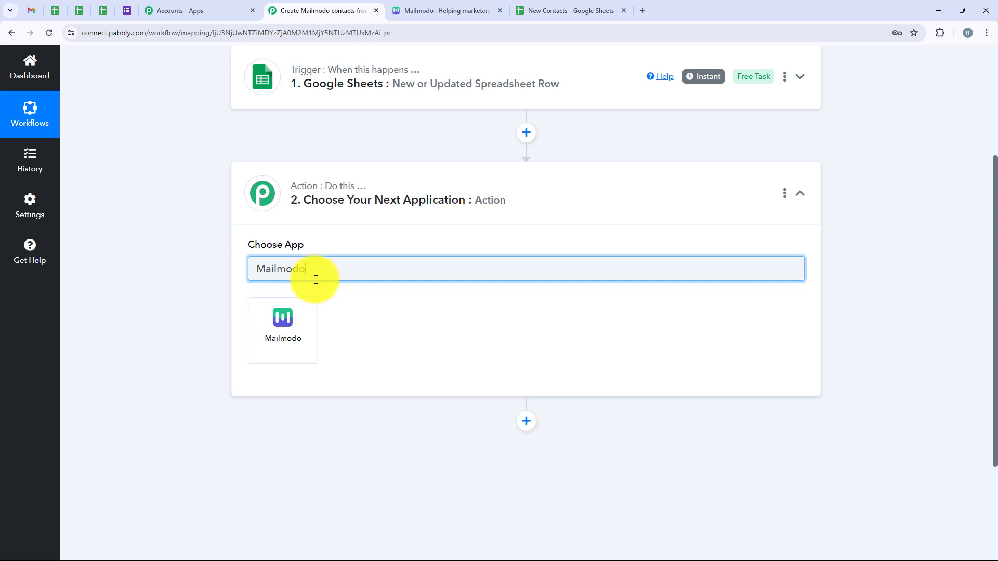
{"action": "left_click_drag", "start_coordinate": [314, 277], "coordinate": [243, 290]}
{"action": "left_click", "coordinate": [274, 322]}
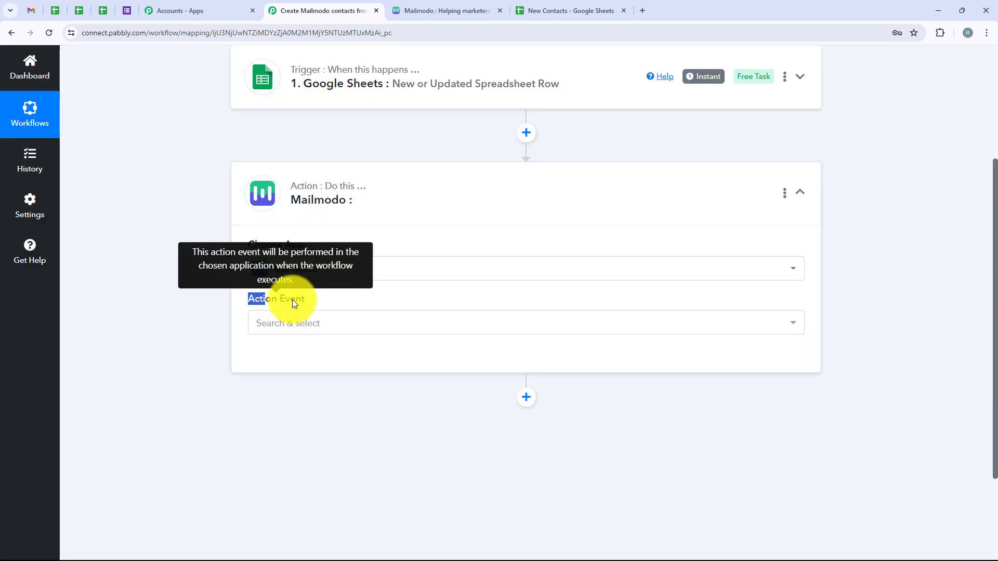
{"action": "left_click", "coordinate": [305, 323]}
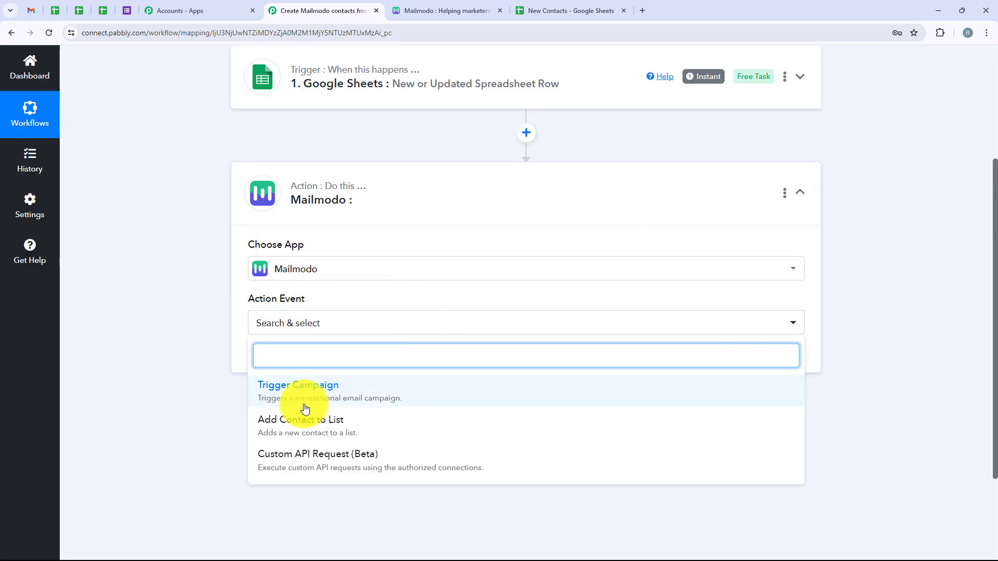
{"action": "left_click", "coordinate": [407, 435]}
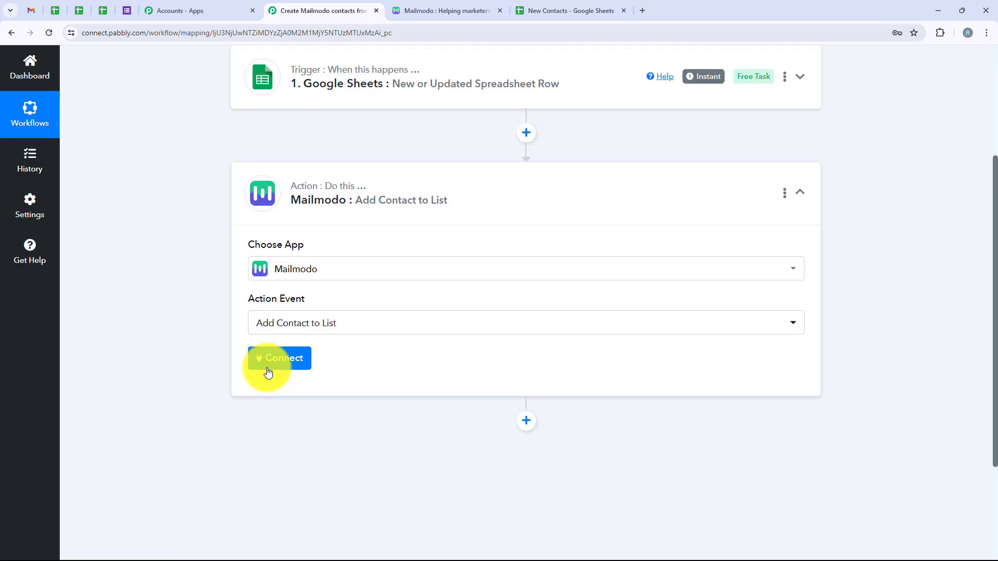
Start connecting the Mailmodo account and choose Add New Connection instead of an existing connection.
{"action": "left_click", "coordinate": [268, 372]}
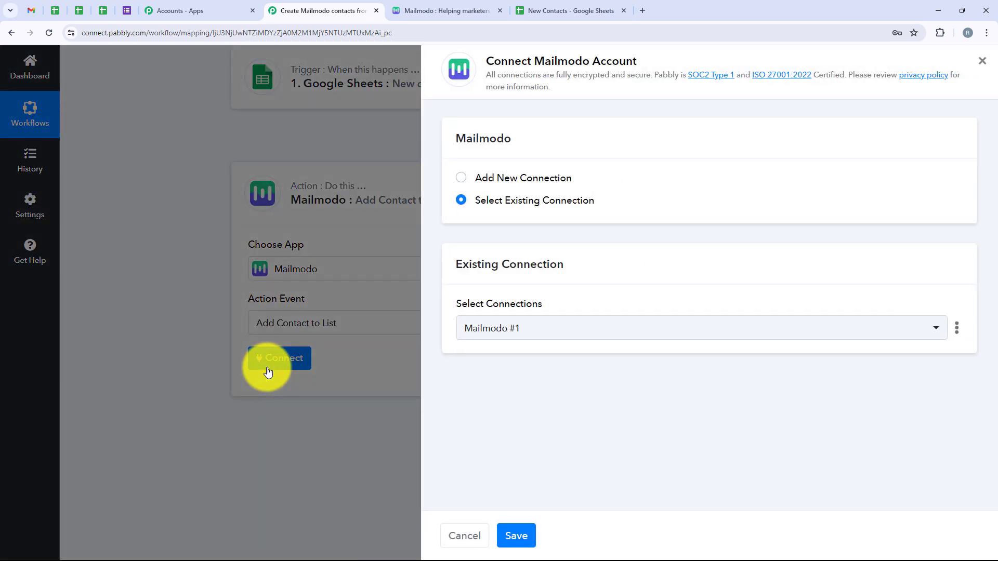
{"action": "left_click_drag", "start_coordinate": [585, 177], "coordinate": [478, 183]}
{"action": "left_click_drag", "start_coordinate": [598, 204], "coordinate": [470, 202]}
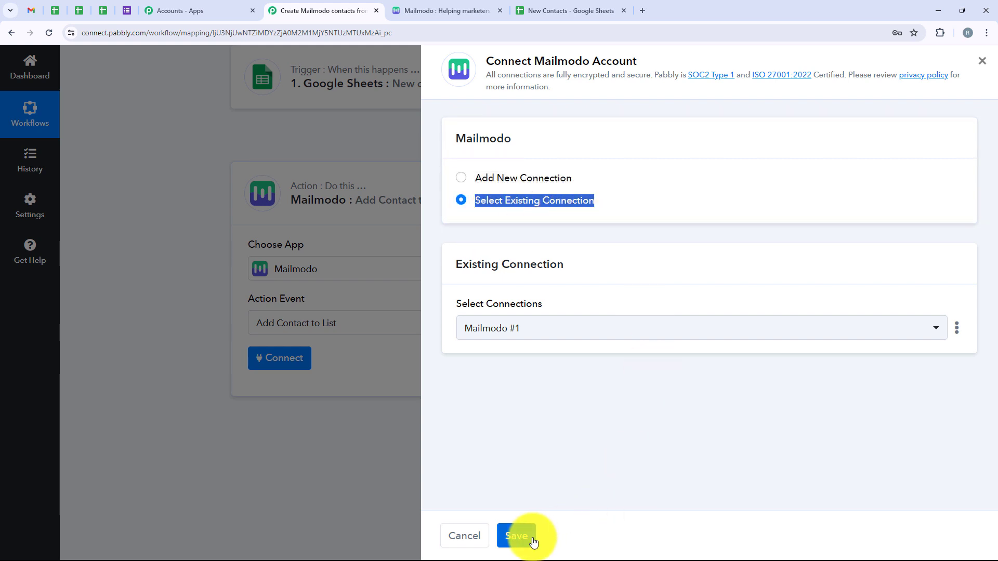
{"action": "left_click", "coordinate": [468, 181]}
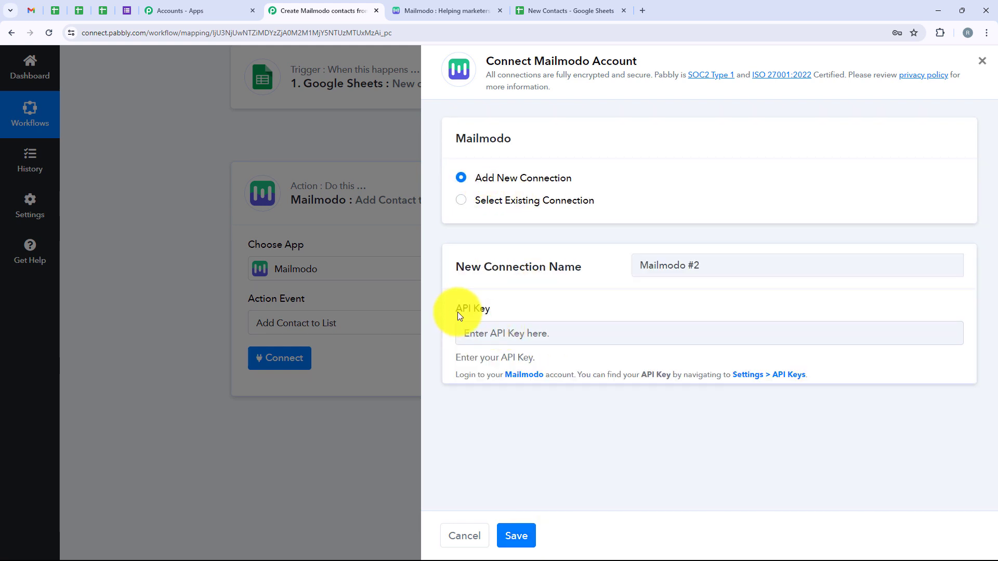
{"action": "left_click", "coordinate": [532, 311]}
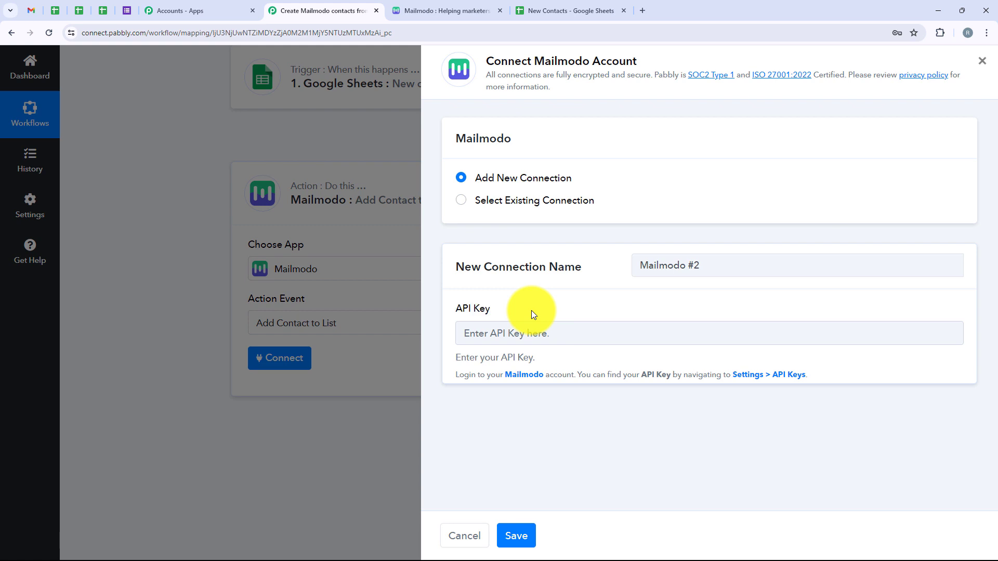
Switch to Mailmodo, open the API Keys settings and create a new API key named "Test Key".
{"action": "left_click", "coordinate": [416, 10]}
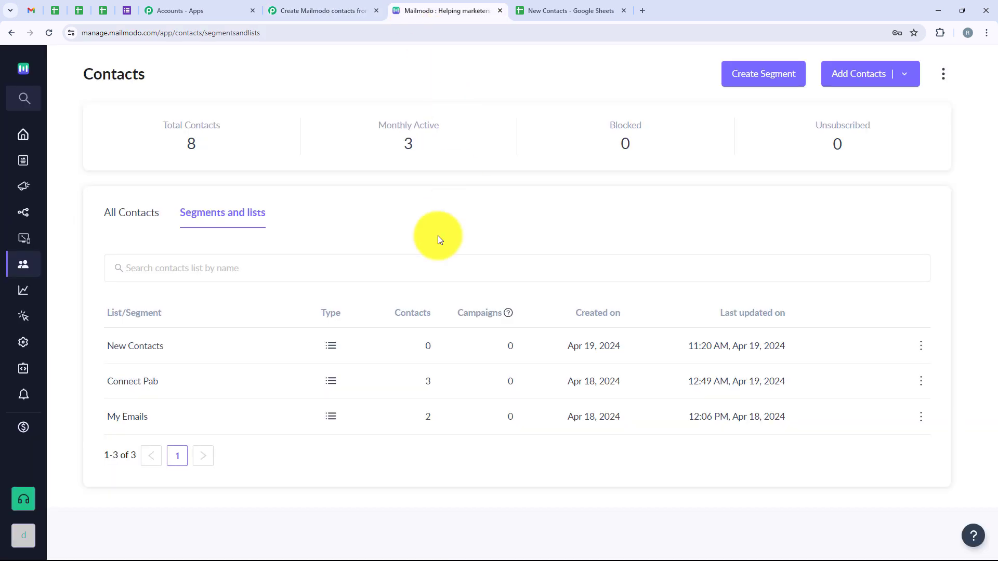
{"action": "mouse_move", "coordinate": [40, 123]}
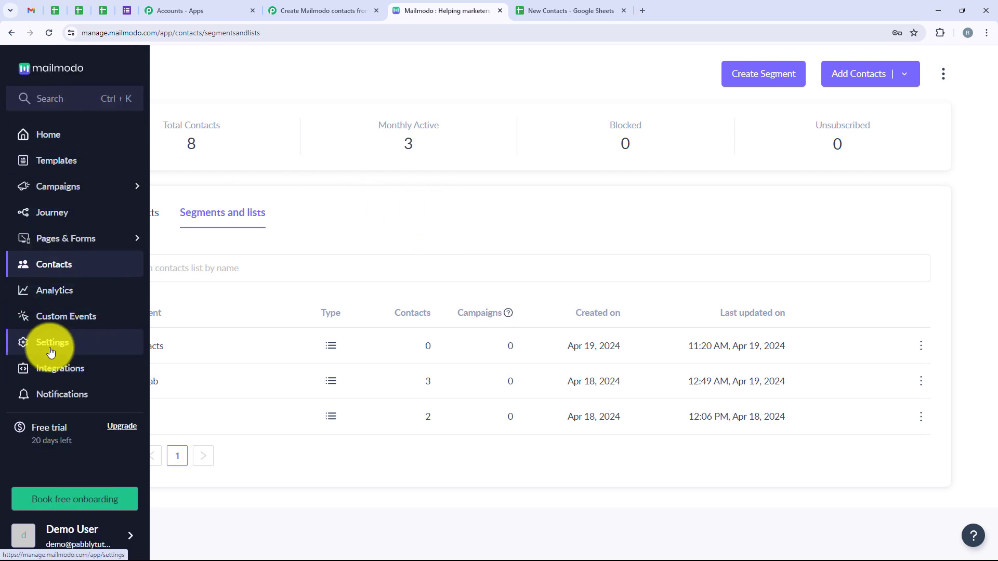
{"action": "left_click", "coordinate": [73, 349]}
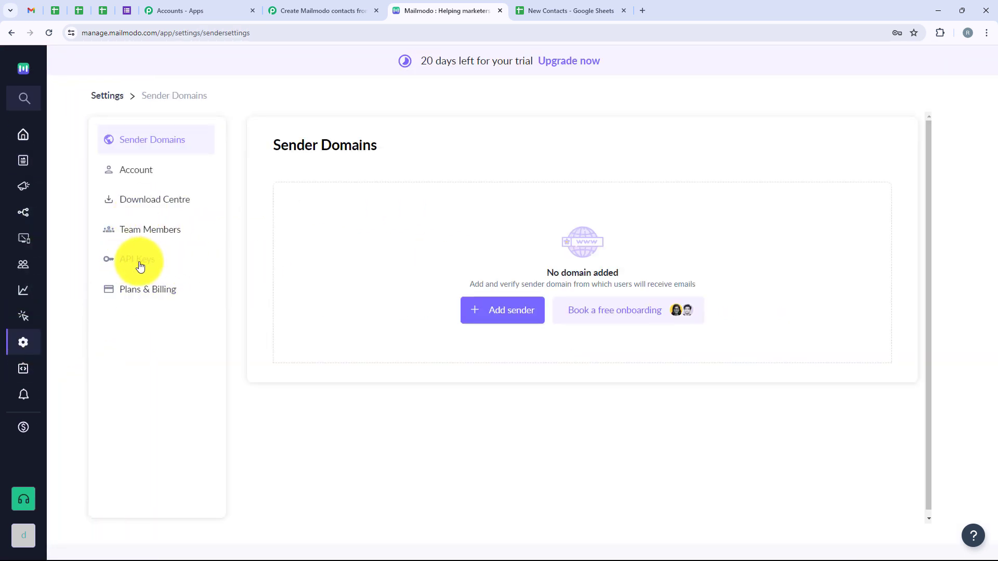
{"action": "left_click", "coordinate": [139, 265]}
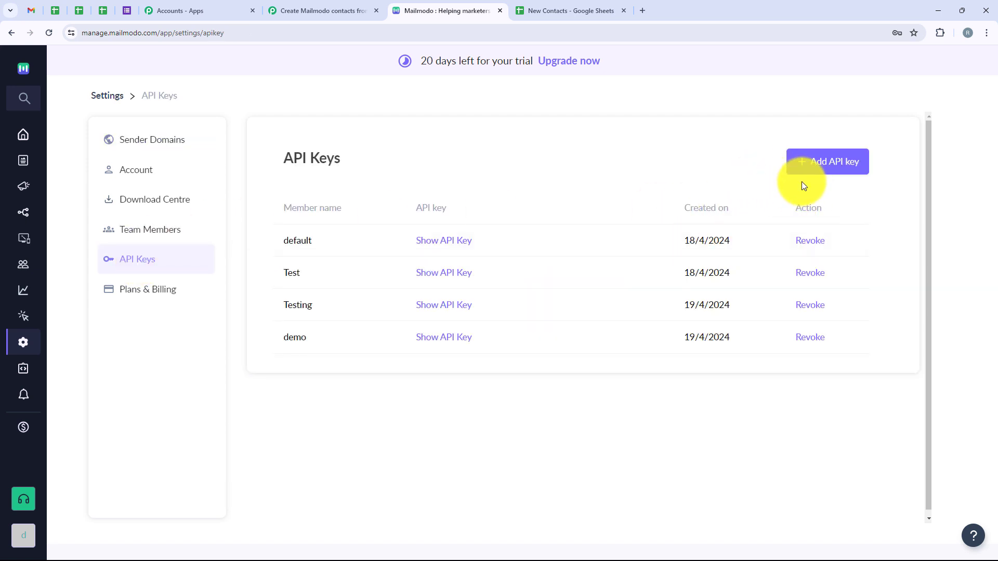
{"action": "left_click", "coordinate": [825, 167]}
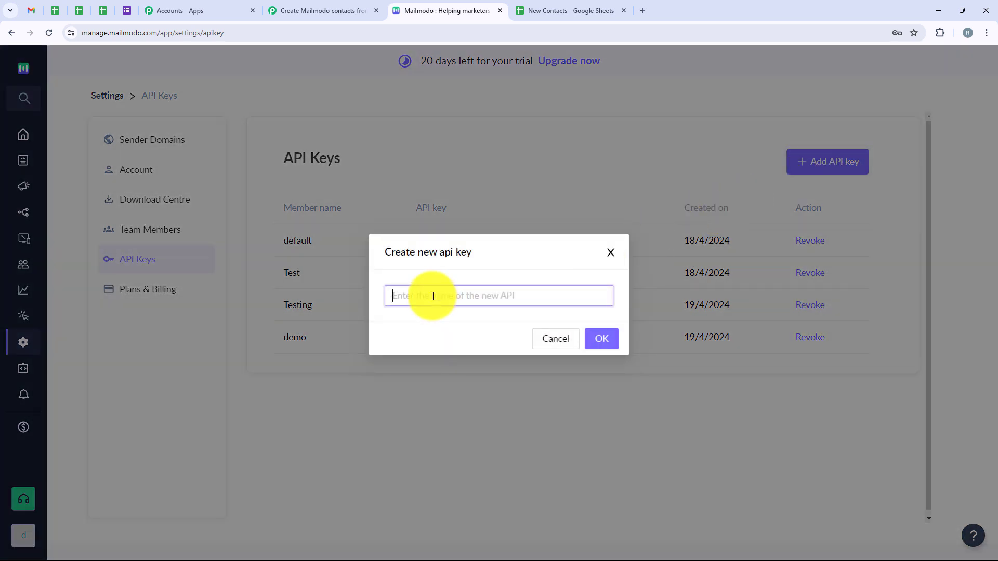
{"action": "type", "text": "Test Key"}
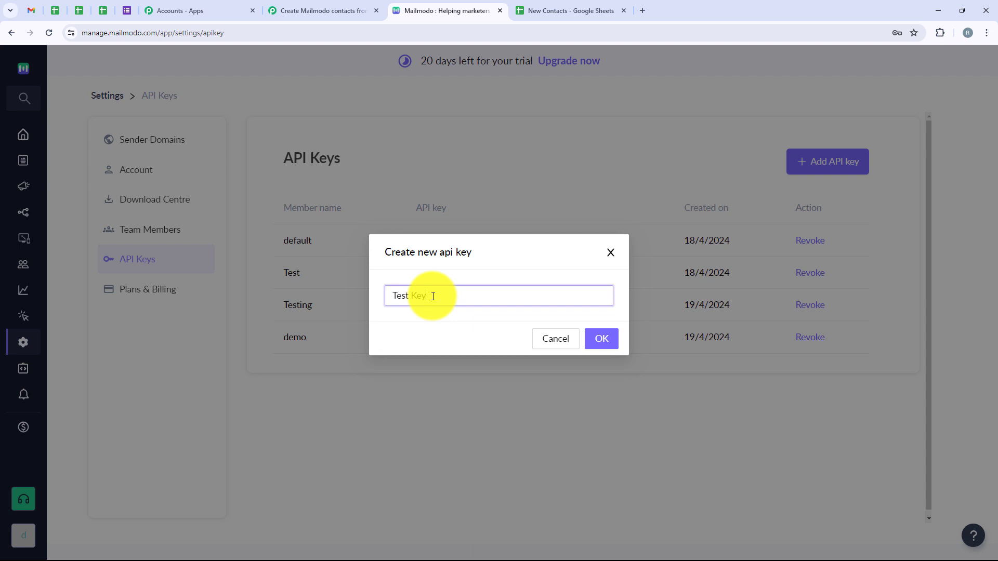
{"action": "left_click", "coordinate": [601, 343]}
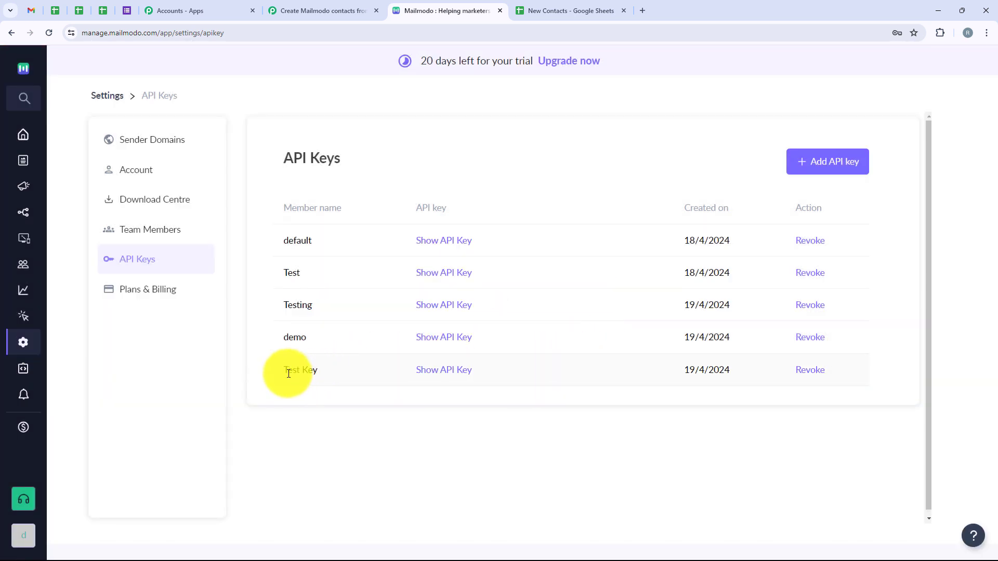
Copy the API key of Test Key, enter it as the API key of the new Mailmodo connection in Pabbly Connect and save.
{"action": "left_click_drag", "start_coordinate": [285, 372], "coordinate": [518, 376]}
{"action": "left_click", "coordinate": [444, 372]}
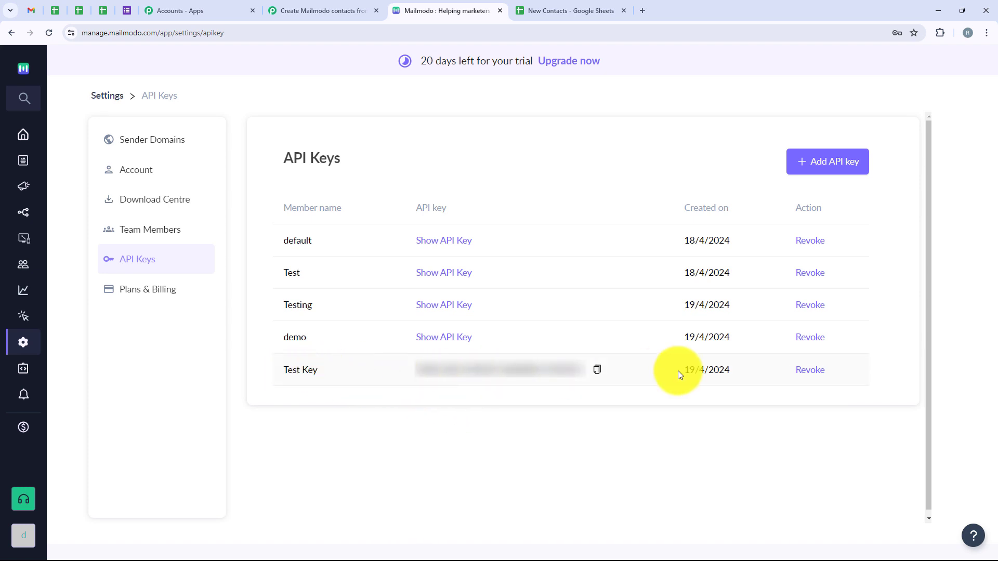
{"action": "left_click", "coordinate": [597, 373]}
{"action": "left_click", "coordinate": [324, 10]}
{"action": "left_click", "coordinate": [489, 338]}
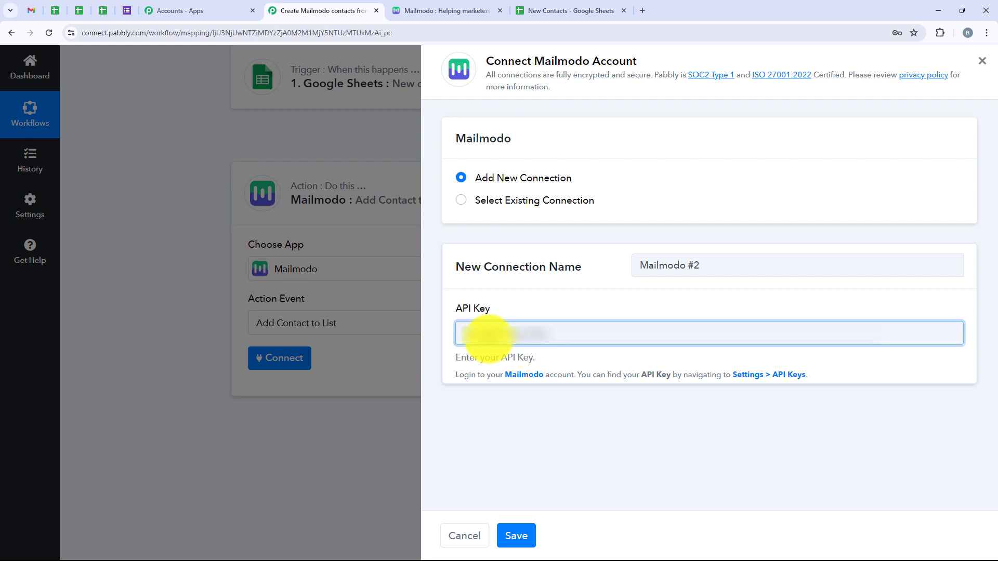
{"action": "key", "text": "ctrl+v"}
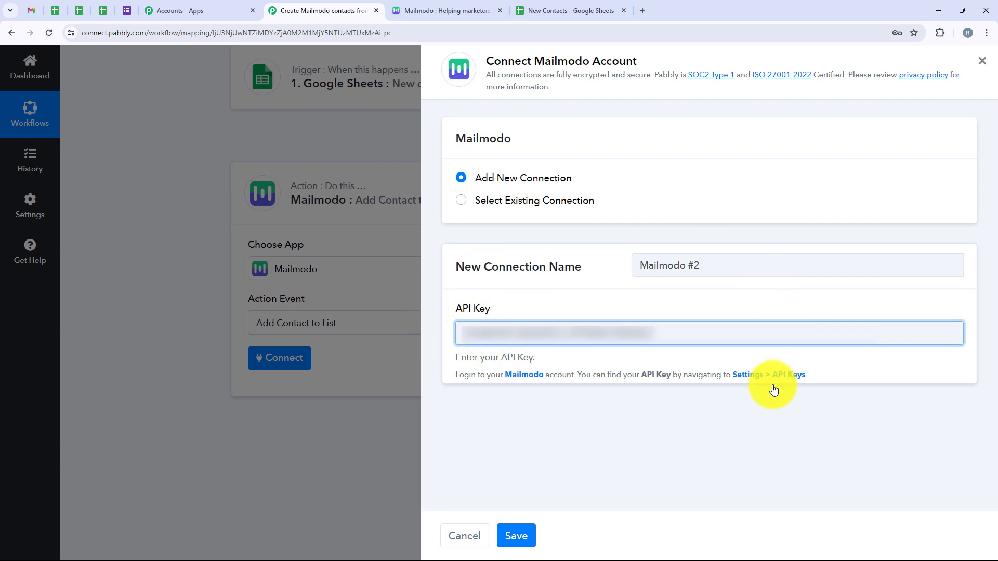
{"action": "left_click", "coordinate": [526, 536]}
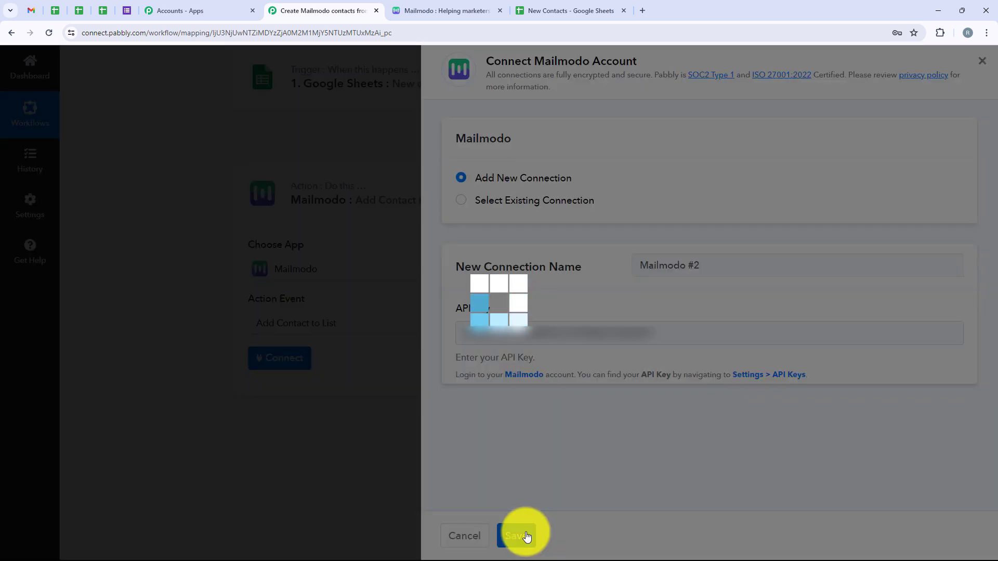
Map the contact's Email field to the Email value from the Google Sheets trigger, finding it by searching for "Email".
{"action": "scroll", "coordinate": [250, 236], "scroll_direction": "down", "scroll_amount": 1}
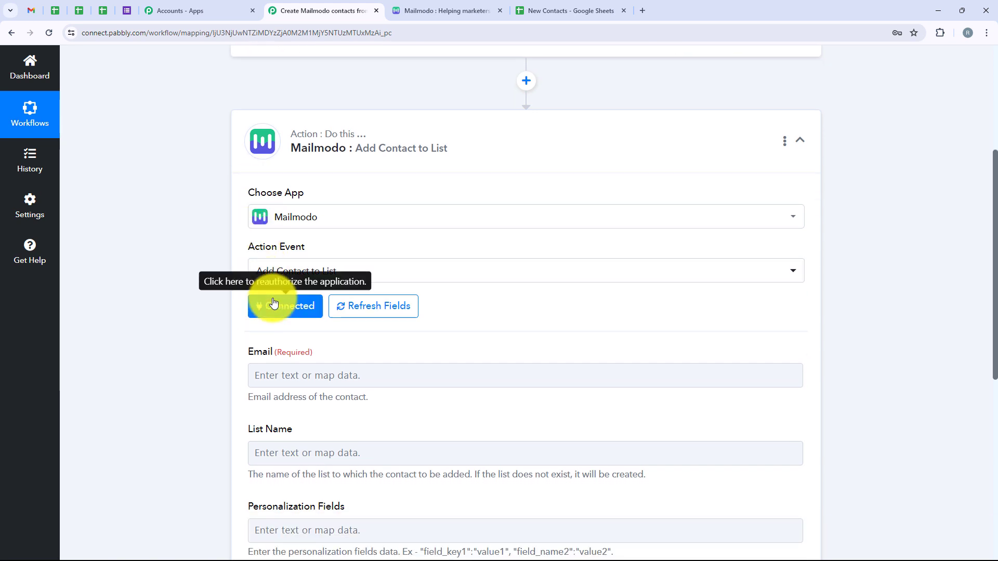
{"action": "scroll", "coordinate": [274, 302], "scroll_direction": "down", "scroll_amount": 3}
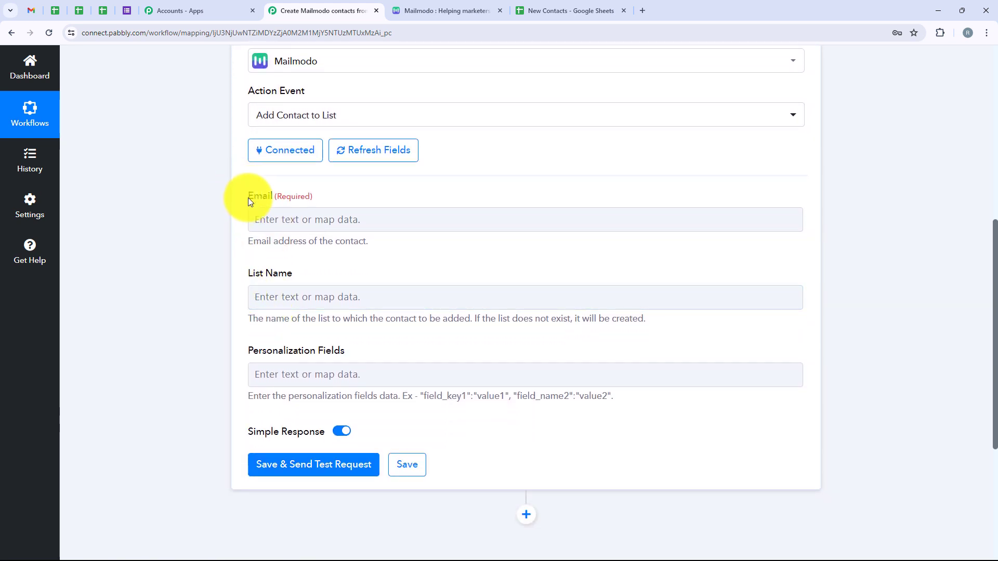
{"action": "left_click_drag", "start_coordinate": [249, 201], "coordinate": [327, 201]}
{"action": "left_click_drag", "start_coordinate": [312, 275], "coordinate": [245, 267]}
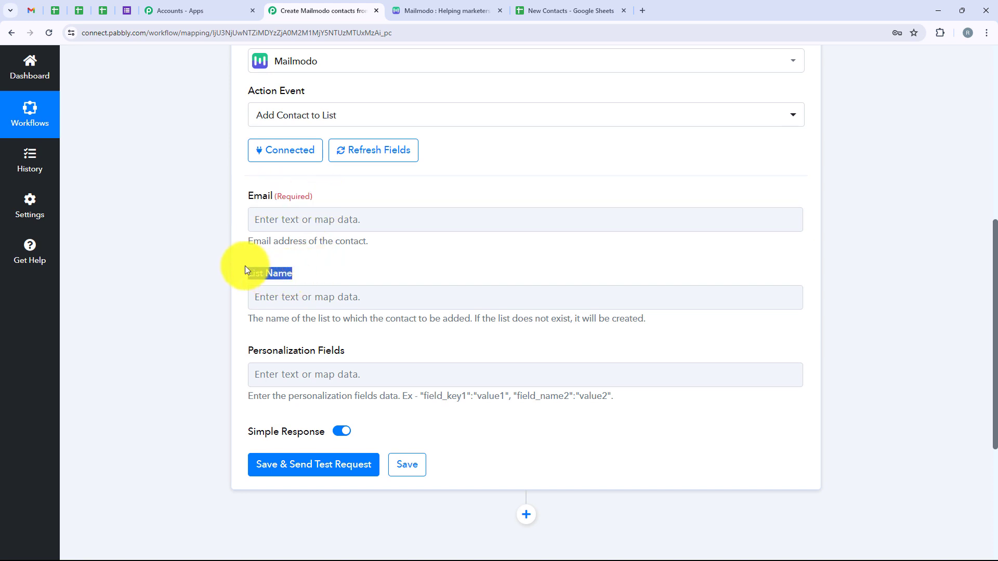
{"action": "left_click", "coordinate": [340, 218]}
{"action": "left_click", "coordinate": [340, 218]}
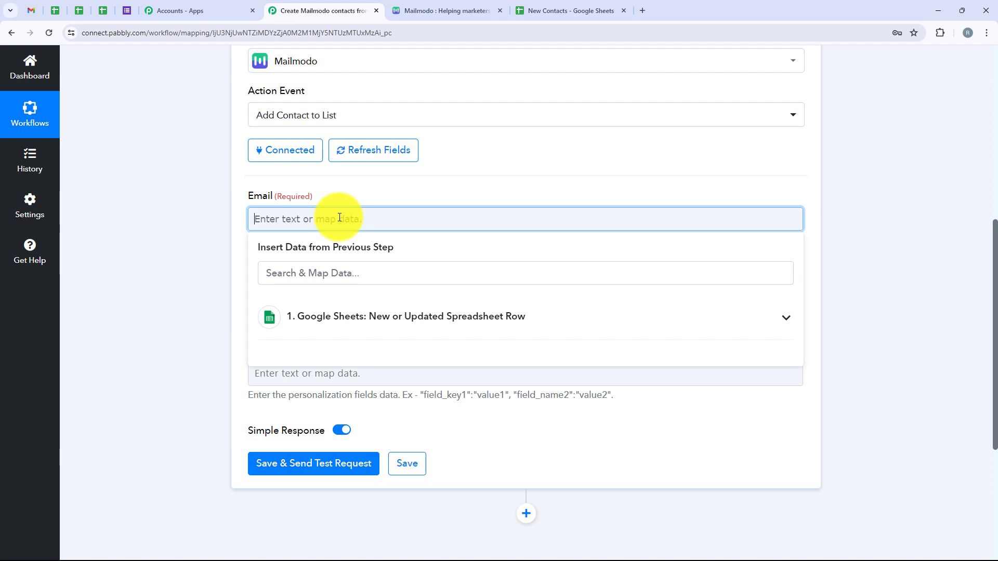
{"action": "left_click", "coordinate": [785, 319]}
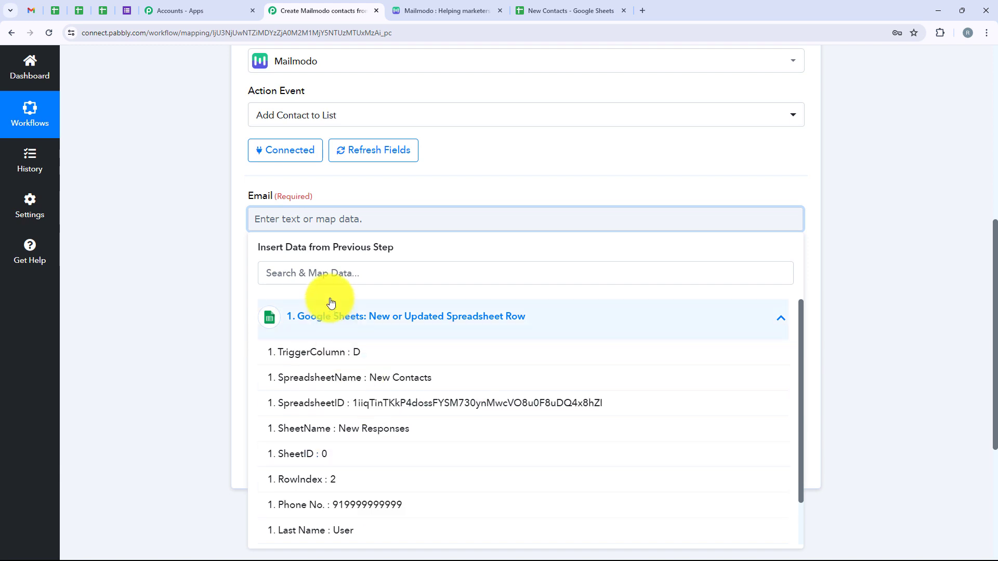
{"action": "left_click", "coordinate": [328, 280]}
{"action": "type", "text": "E"}
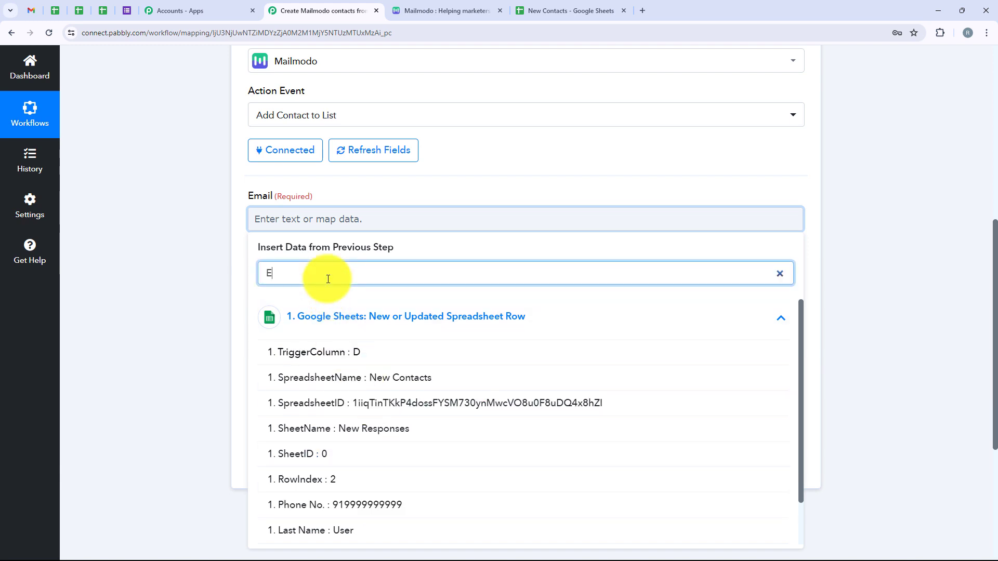
{"action": "type", "text": "mail"}
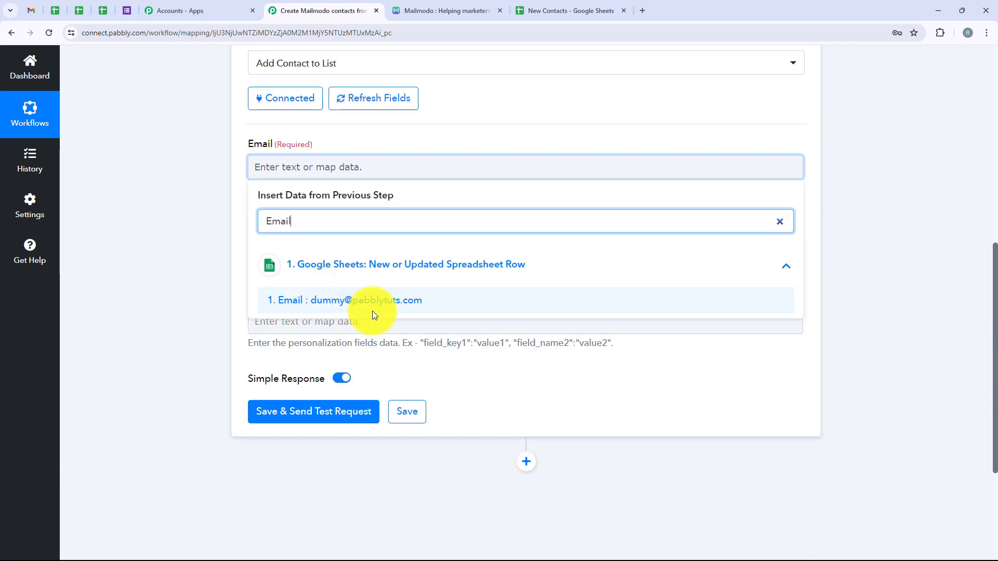
{"action": "left_click", "coordinate": [396, 308]}
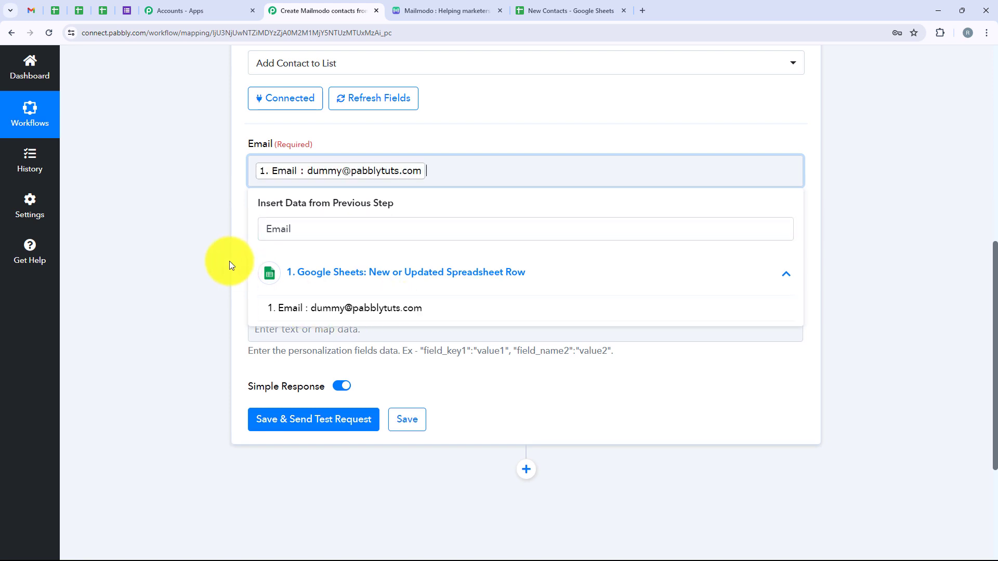
{"action": "left_click", "coordinate": [230, 261]}
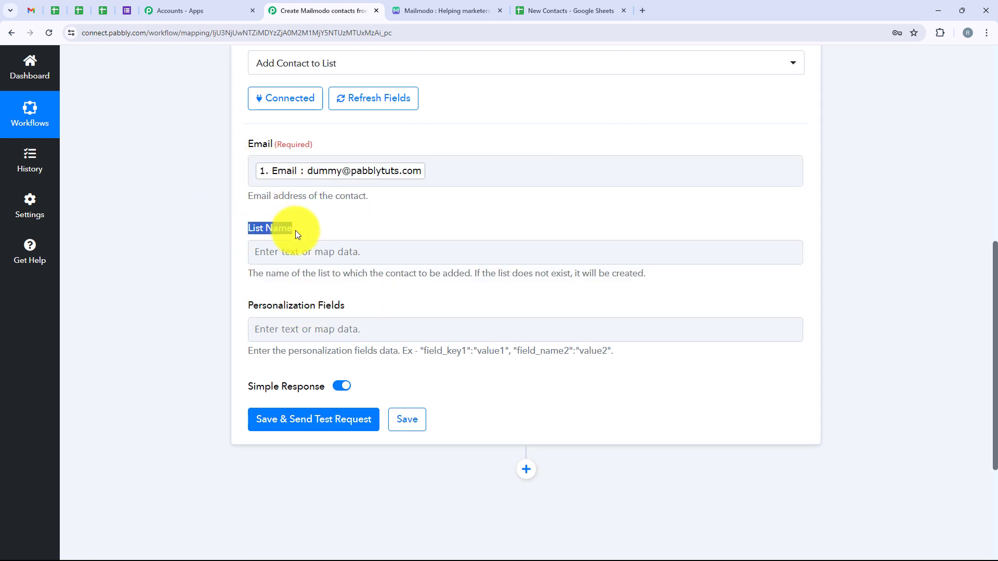
Set the List Name of the Mailmodo action to "New Contacts".
{"action": "left_click", "coordinate": [312, 252]}
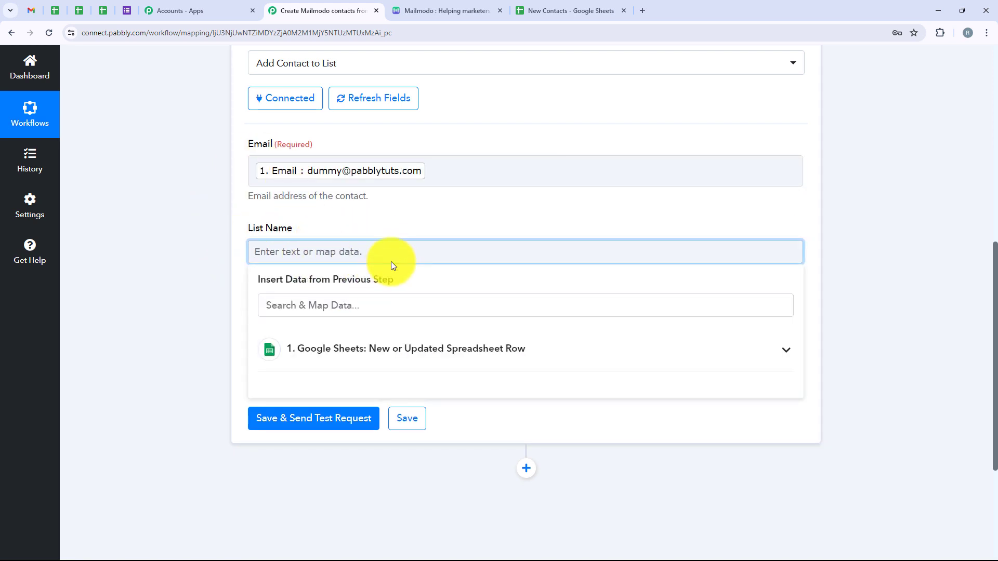
{"action": "type", "text": "N"}
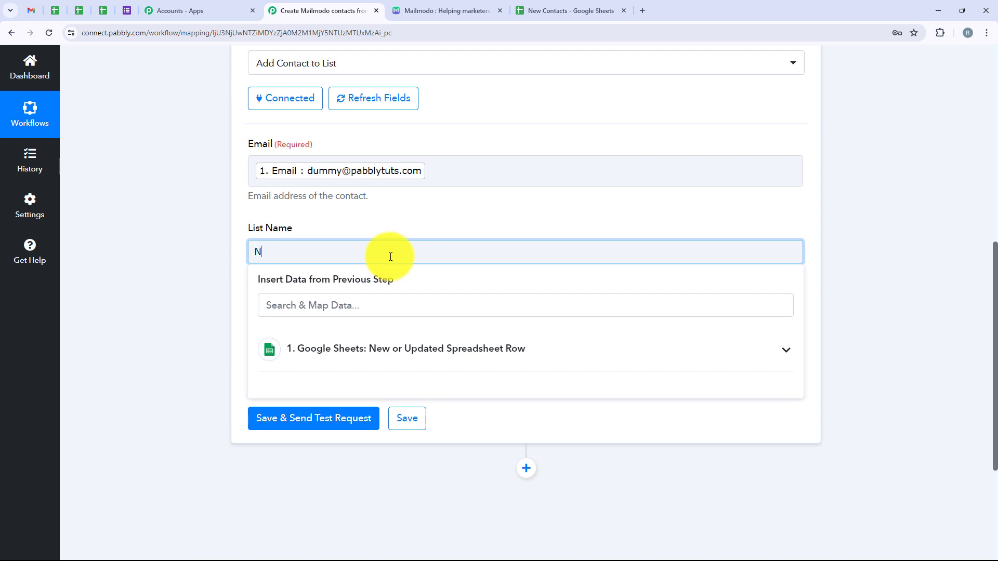
{"action": "type", "text": "ew Contacts"}
{"action": "left_click", "coordinate": [201, 297]}
Check the example format for Personalization Fields and begin the entry with the key "first_name", a colon and an opening quotation mark.
{"action": "scroll", "coordinate": [202, 300], "scroll_direction": "down", "scroll_amount": 2}
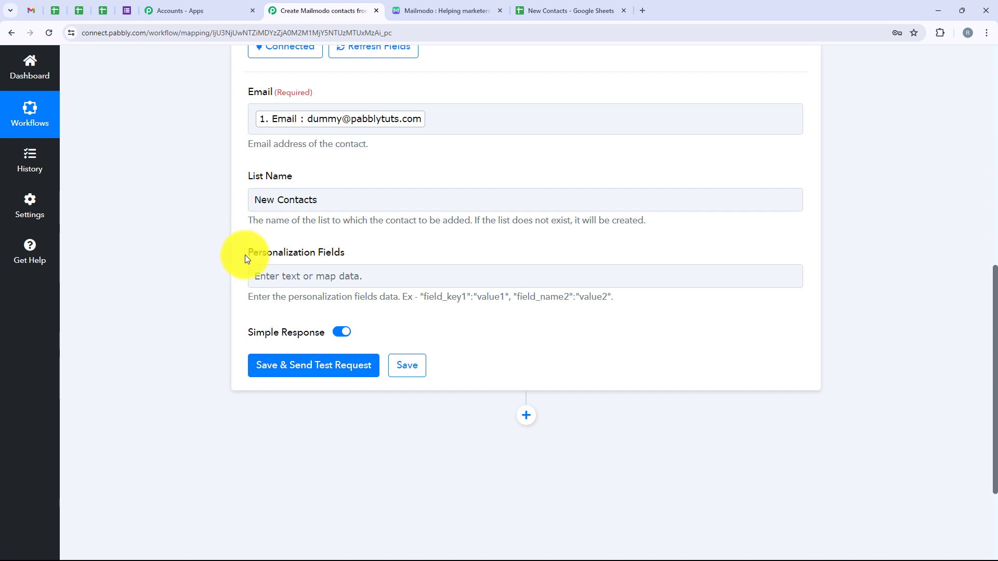
{"action": "left_click_drag", "start_coordinate": [245, 255], "coordinate": [331, 258]}
{"action": "left_click", "coordinate": [349, 252]}
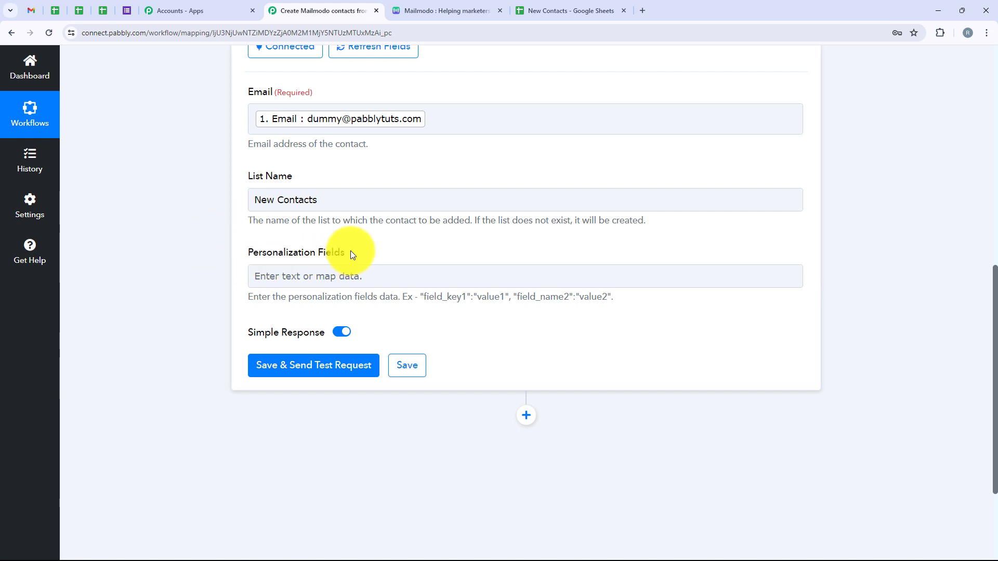
{"action": "left_click", "coordinate": [276, 274]}
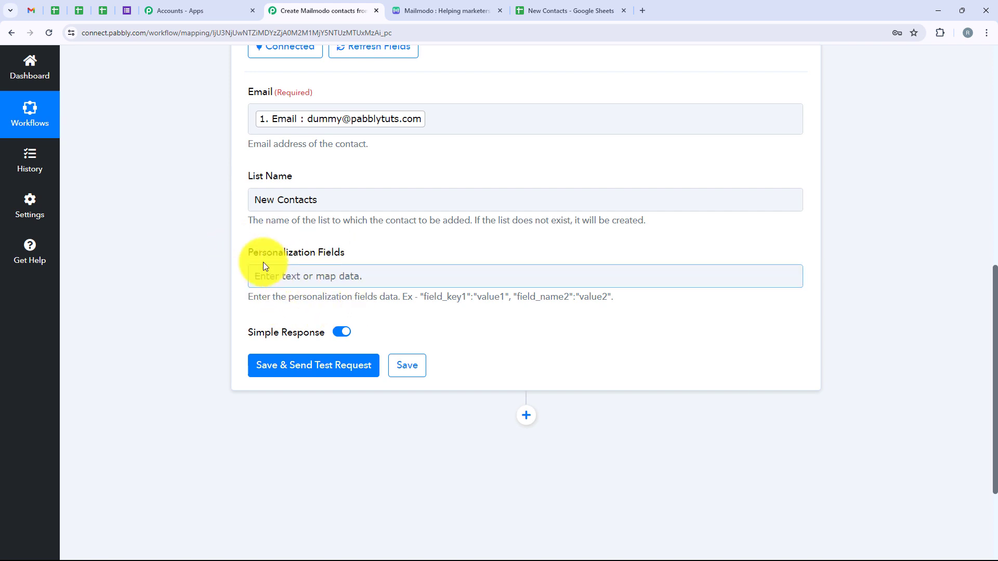
{"action": "left_click_drag", "start_coordinate": [242, 253], "coordinate": [431, 257]}
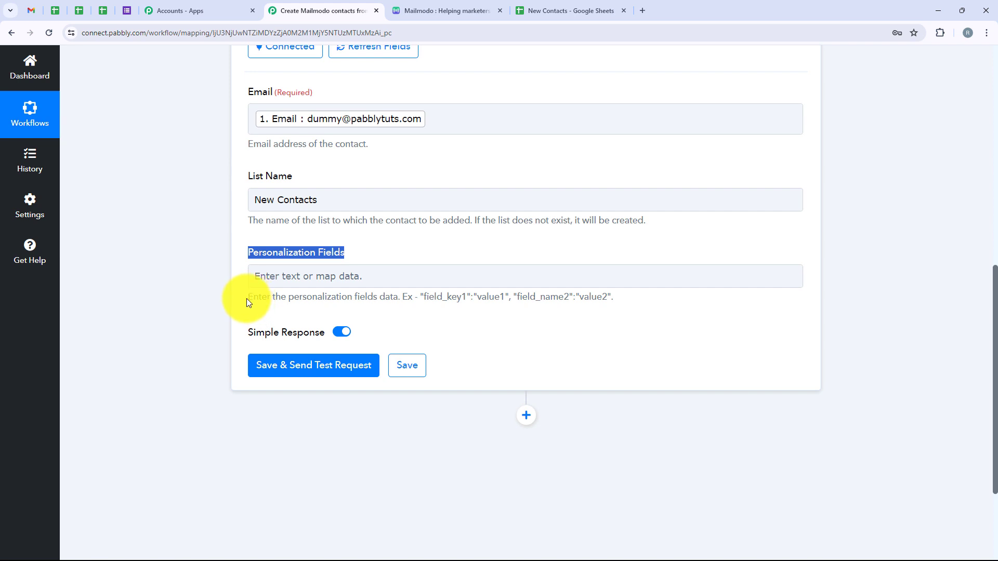
{"action": "left_click_drag", "start_coordinate": [246, 298], "coordinate": [508, 296]}
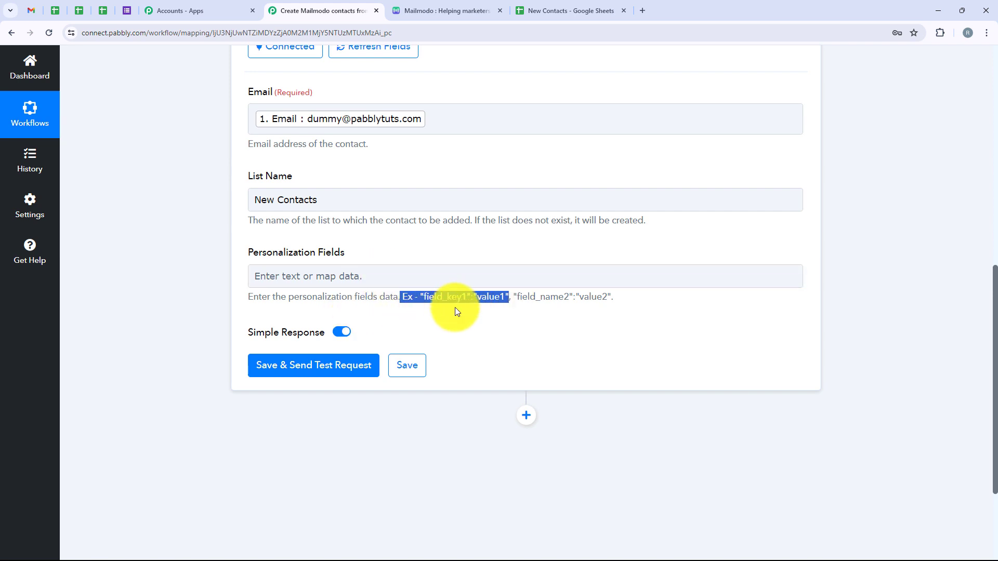
{"action": "left_click", "coordinate": [361, 280]}
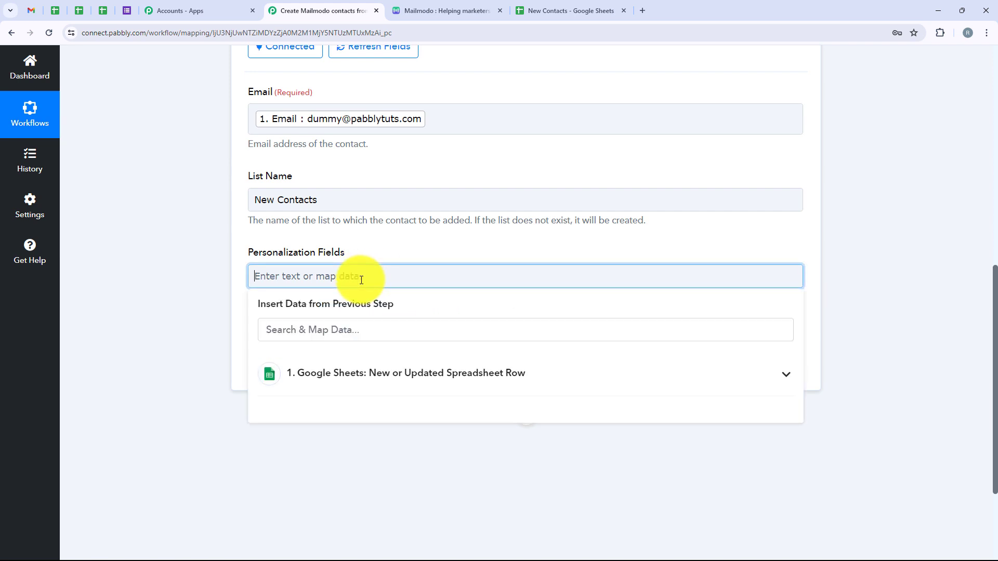
{"action": "type", "text": "\"first_name\" :"}
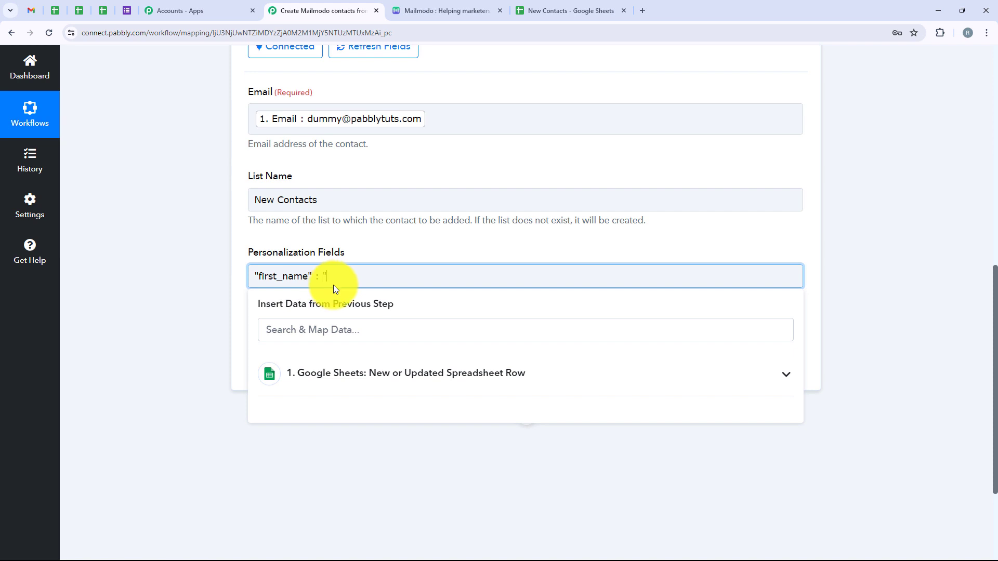
Map the Google Sheets First Name as the first_name value and end it with a closing quotation mark and a comma.
{"action": "left_click", "coordinate": [410, 383]}
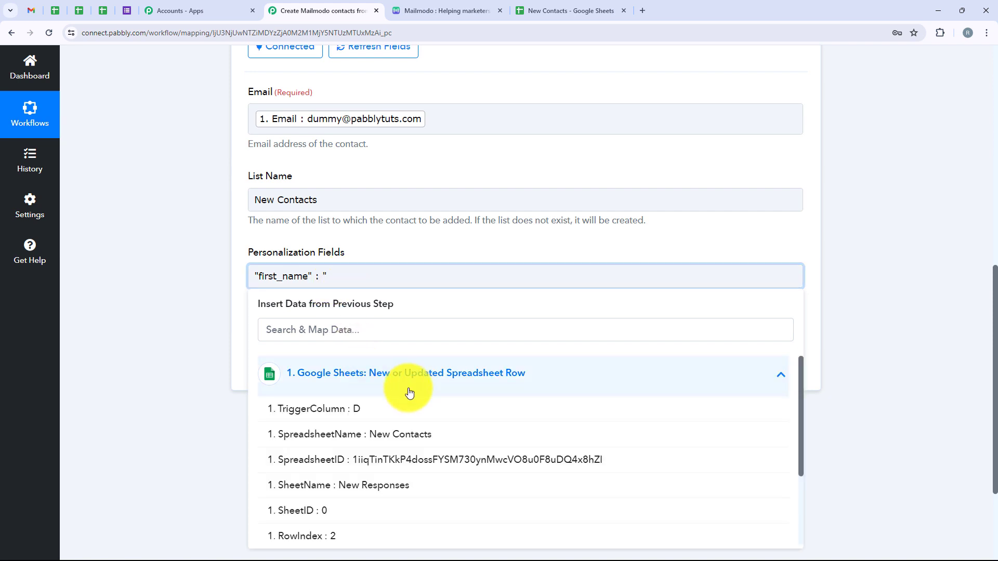
{"action": "left_click", "coordinate": [308, 330]}
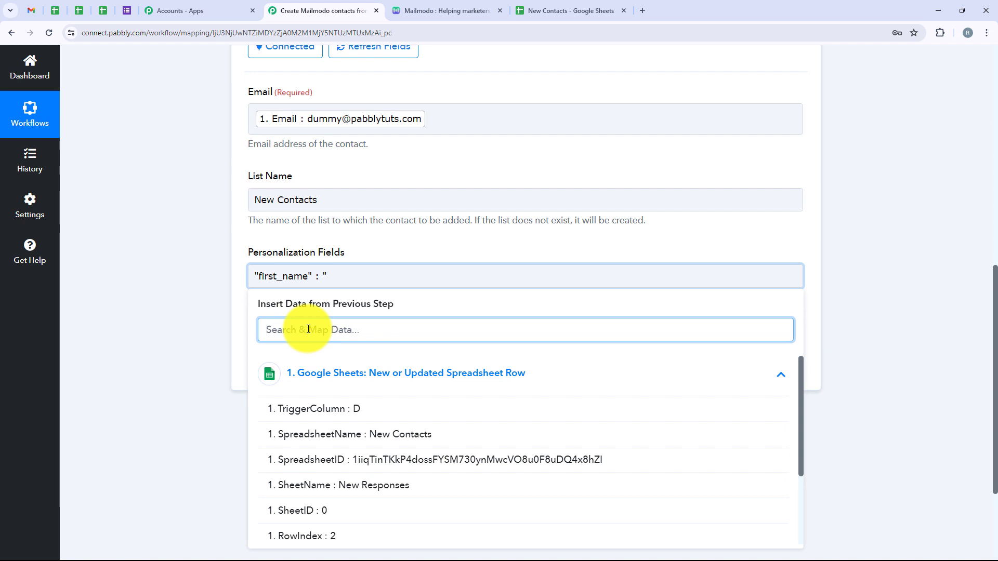
{"action": "type", "text": "fir"}
{"action": "left_click", "coordinate": [348, 409]}
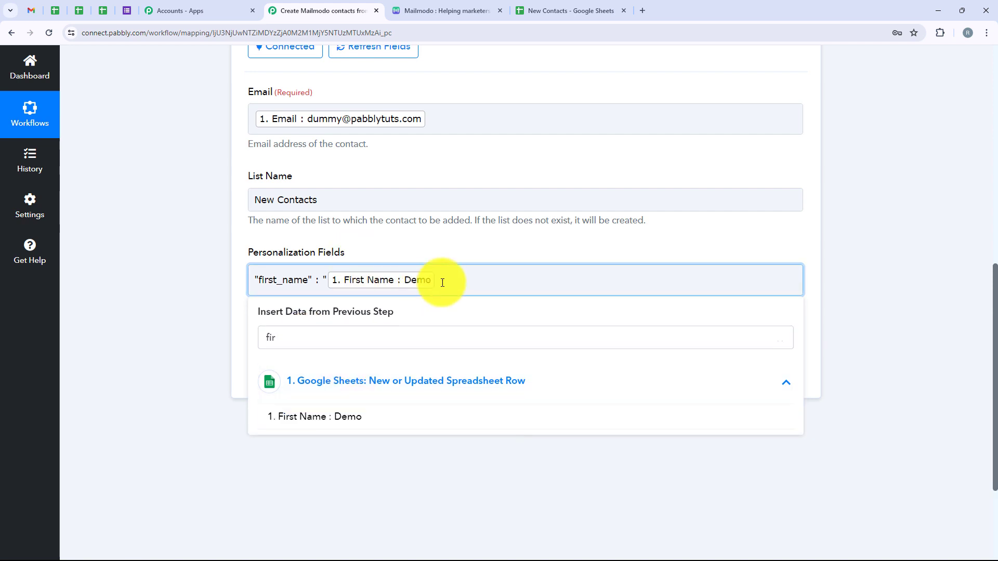
{"action": "type", "text": "\" , "}
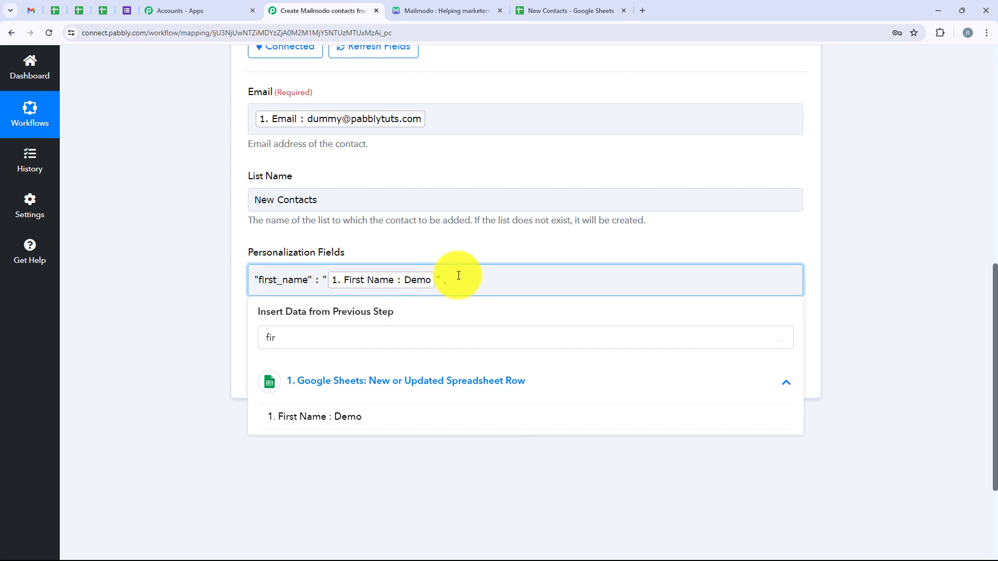
{"action": "type", "text": "\"last_name\" : \""}
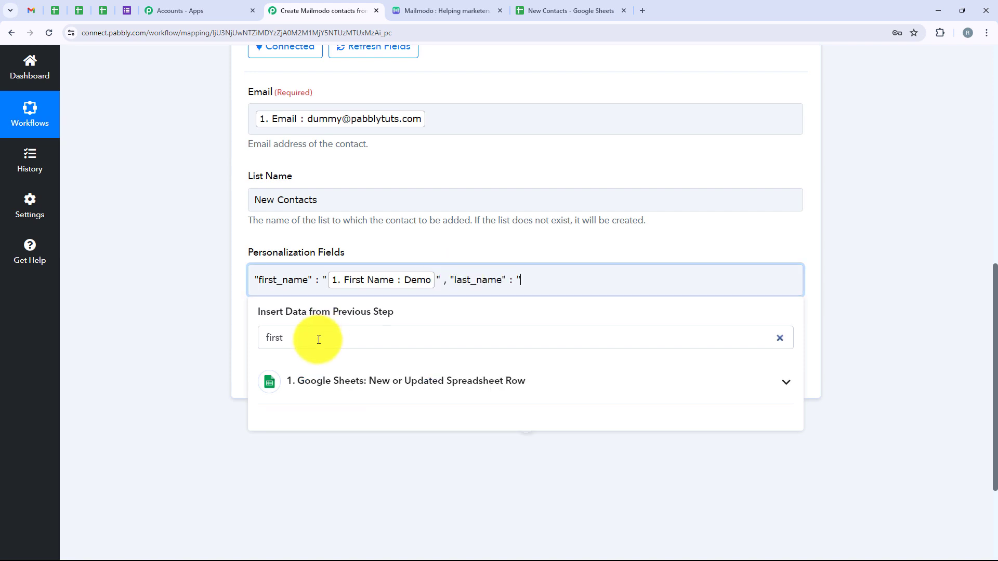
Add the key "last_name" to Personalization Fields and map its value to the Last Name from the Google Sheets trigger.
{"action": "left_click_drag", "start_coordinate": [318, 339], "coordinate": [261, 348]}
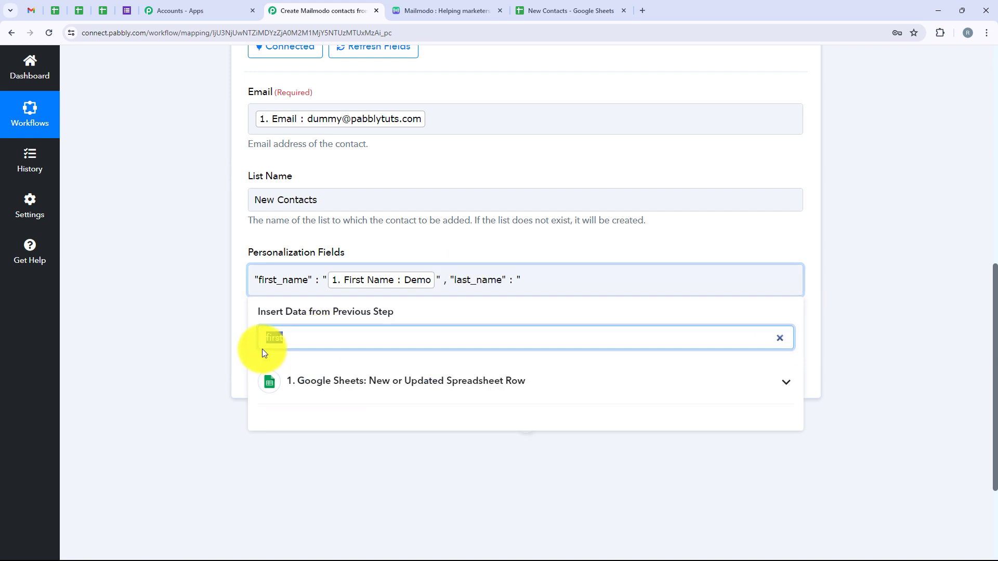
{"action": "type", "text": "last"}
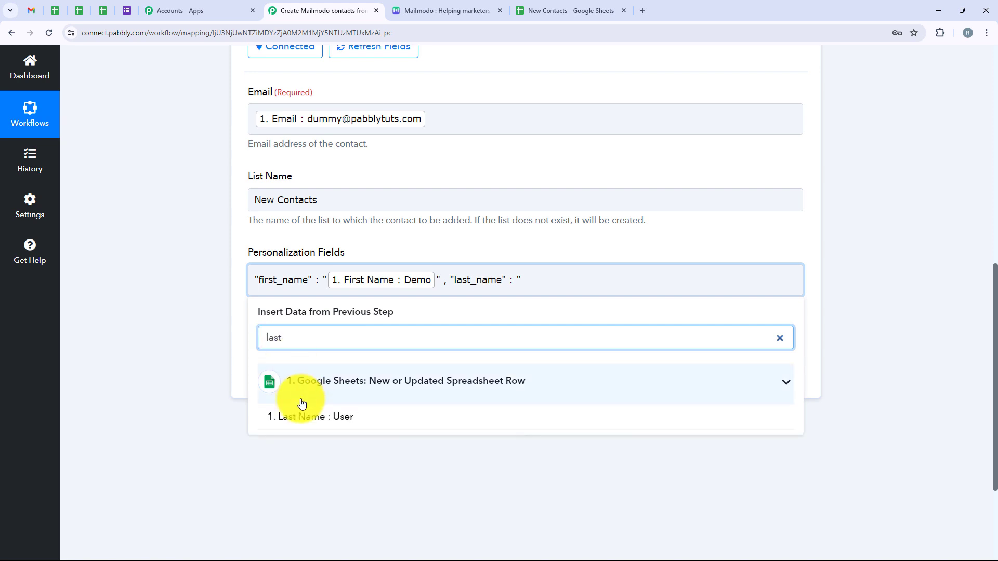
{"action": "left_click", "coordinate": [311, 418]}
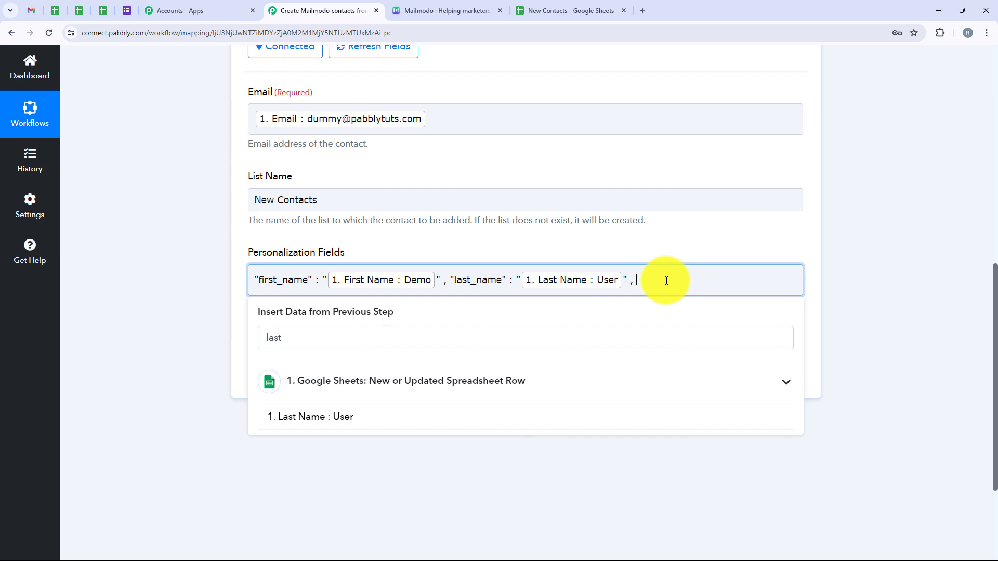
Close the last_name value, add the key "phone" and map its quoted value to the Phone No. from the Google Sheets trigger.
{"action": "type", "text": "\" , \"phone\" :"}
{"action": "left_click", "coordinate": [326, 341]}
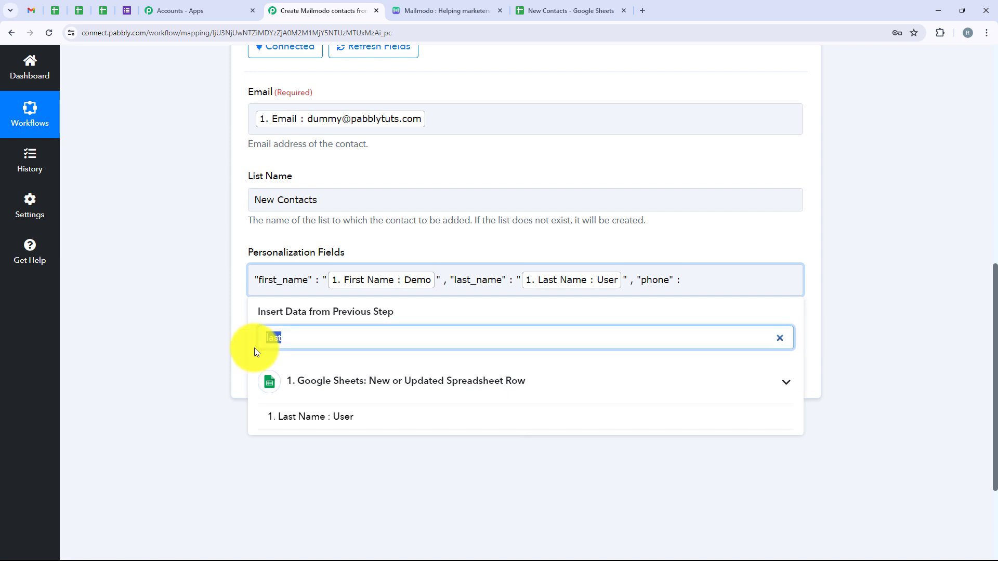
{"action": "type", "text": "phone"}
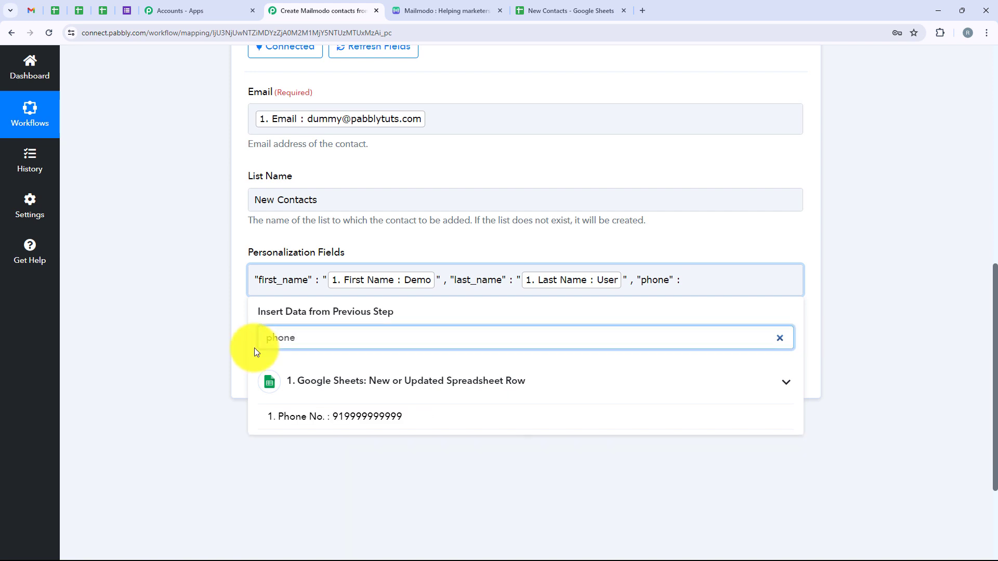
{"action": "left_click", "coordinate": [685, 281]}
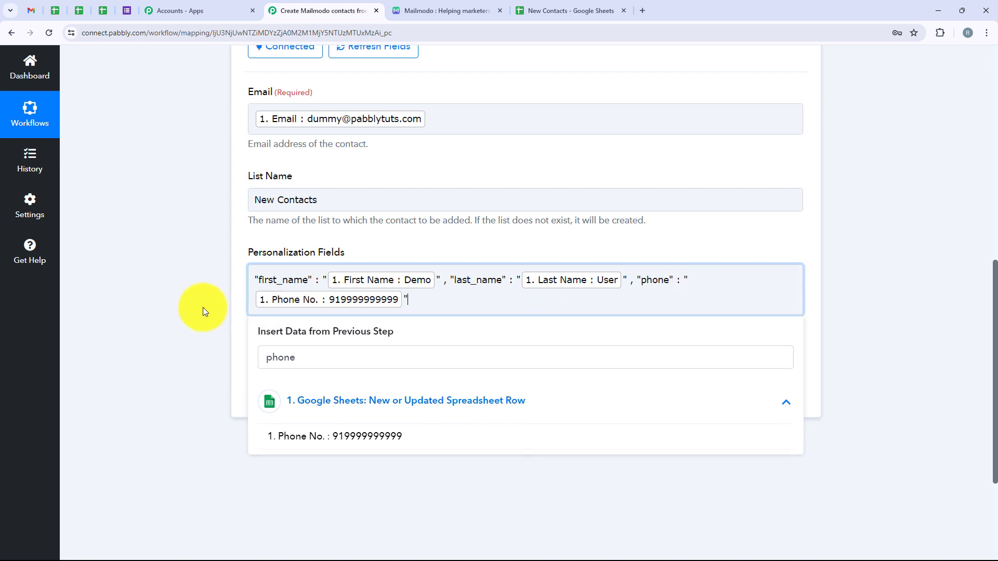
{"action": "left_click", "coordinate": [203, 308]}
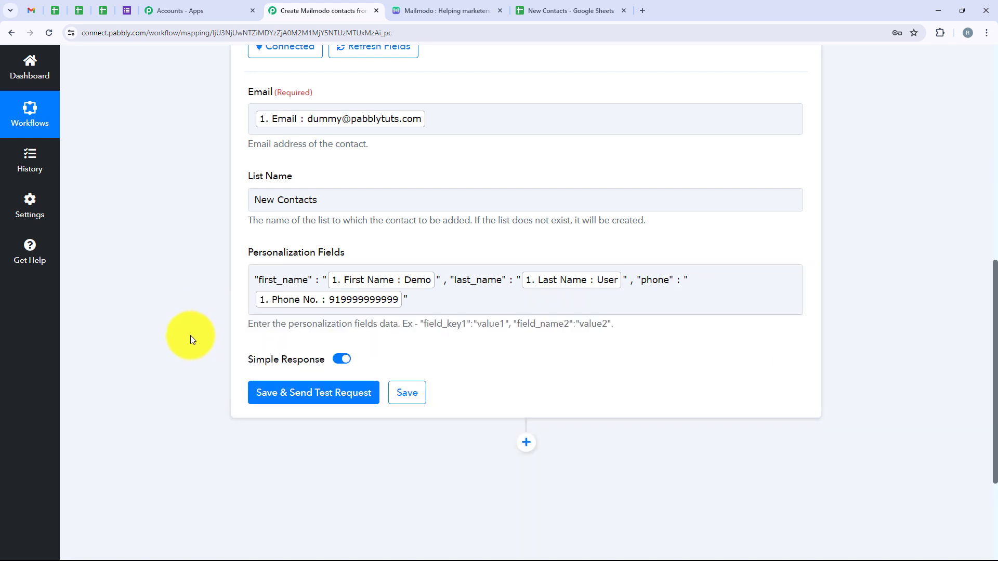
Review the mapped fields, save the Mailmodo action with a test request, and enlarge the response's Message value box.
{"action": "scroll", "coordinate": [211, 272], "scroll_direction": "up", "scroll_amount": 1}
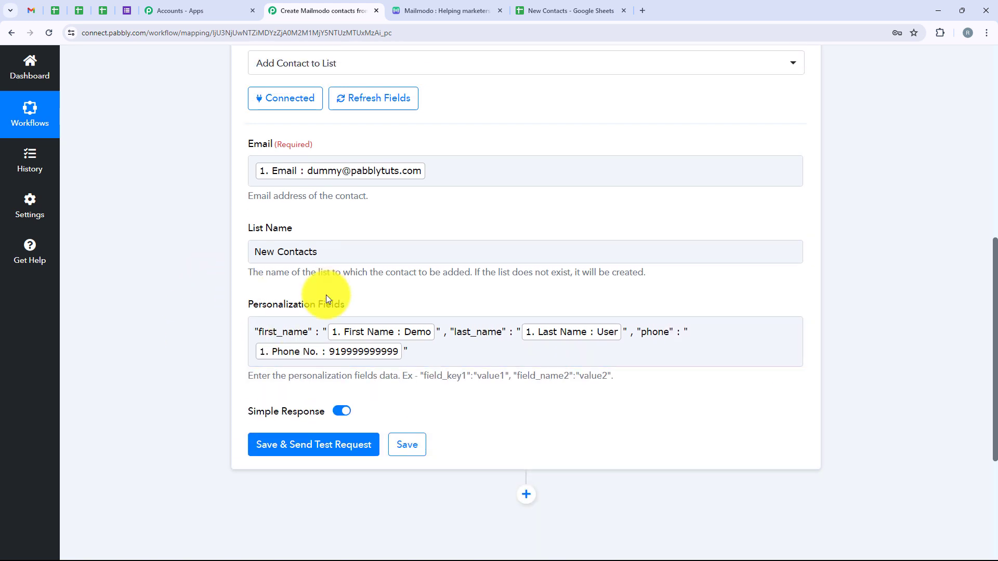
{"action": "left_click", "coordinate": [304, 360]}
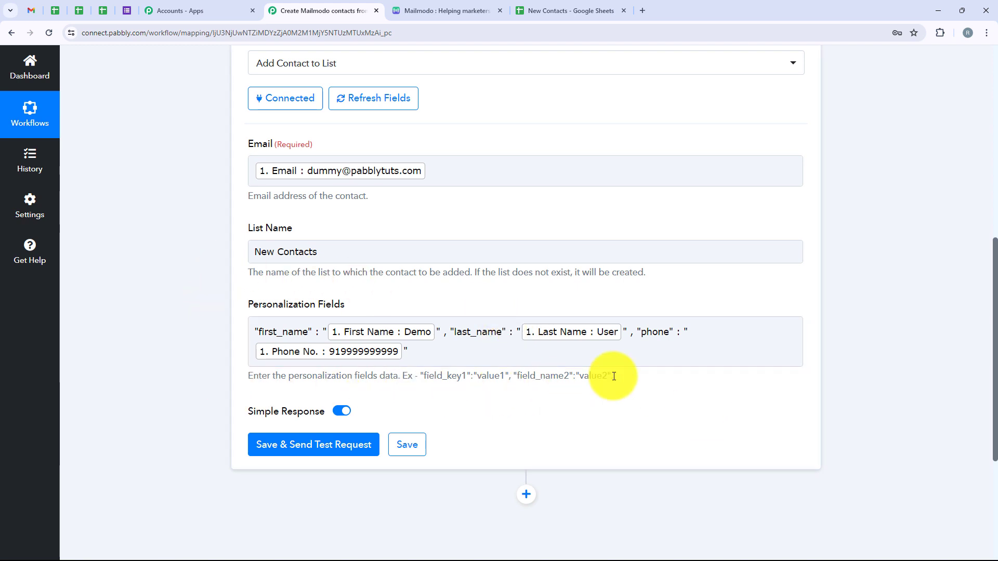
{"action": "scroll", "coordinate": [479, 339], "scroll_direction": "down", "scroll_amount": 1}
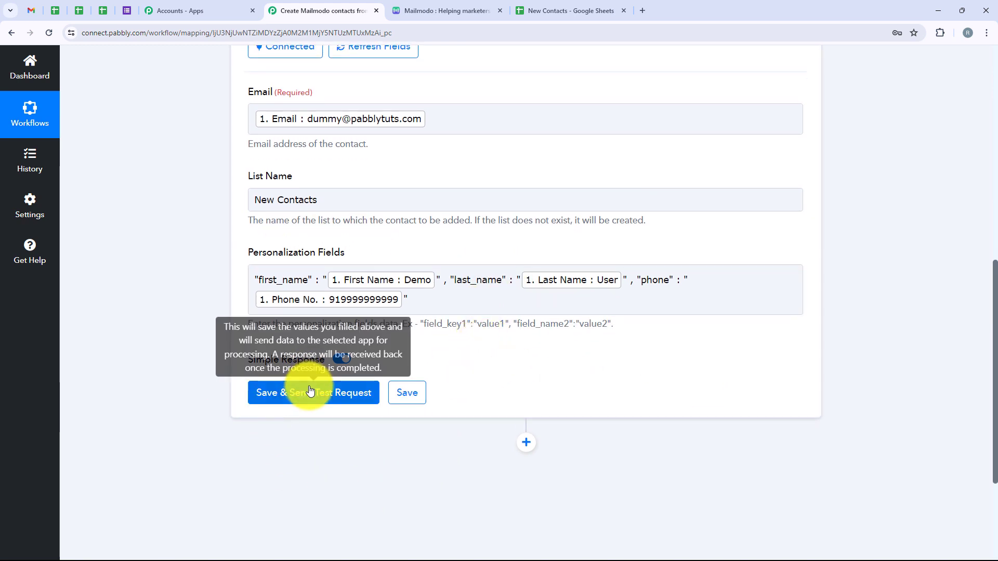
{"action": "left_click", "coordinate": [309, 391]}
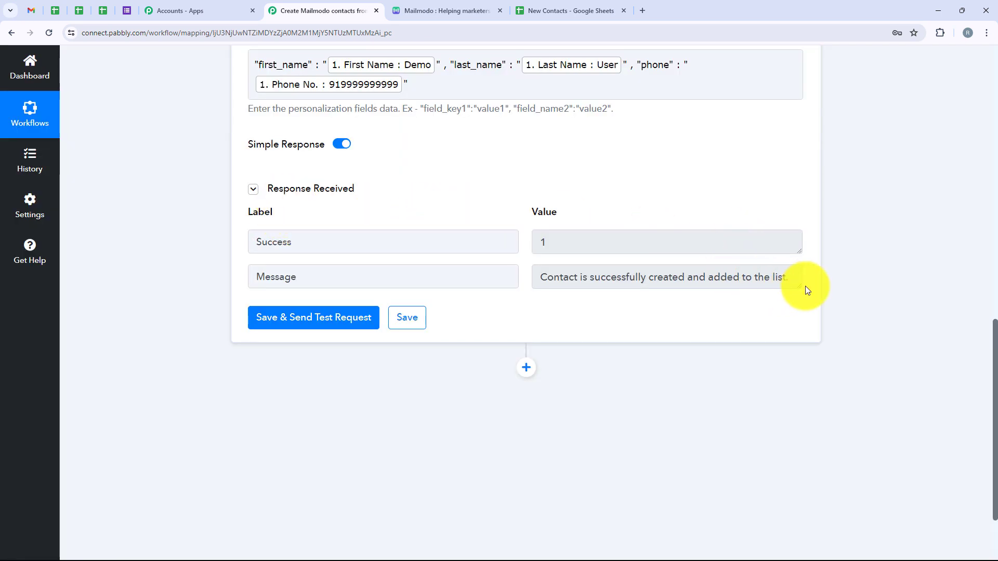
{"action": "mouse_move", "coordinate": [800, 286]}
{"action": "left_mouse_down"}
{"action": "mouse_move", "coordinate": [799, 317]}
{"action": "mouse_move", "coordinate": [799, 305]}
{"action": "left_mouse_up"}
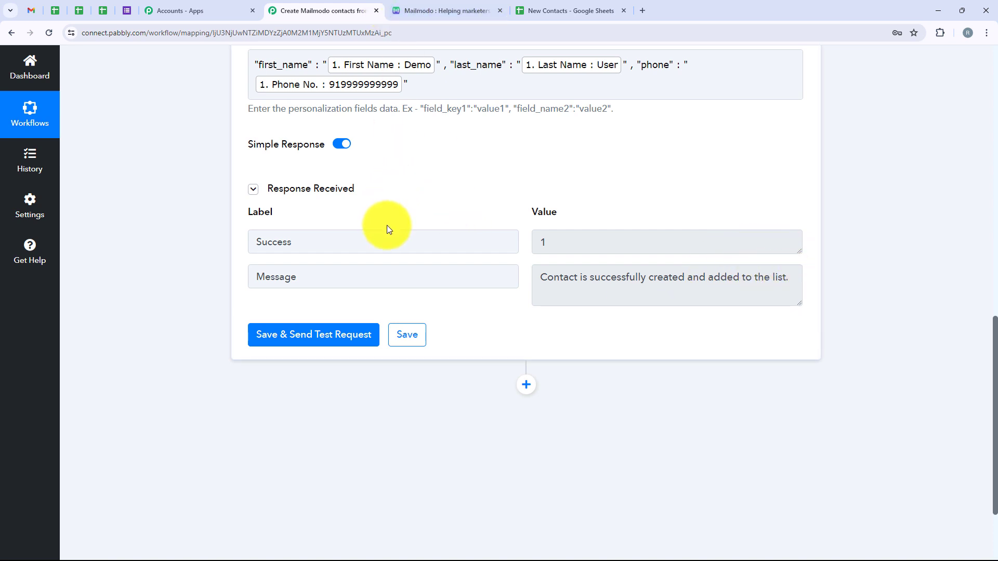
Switch to Mailmodo and check the test contact's first name, last name, phone and email properties.
{"action": "left_click", "coordinate": [410, 9]}
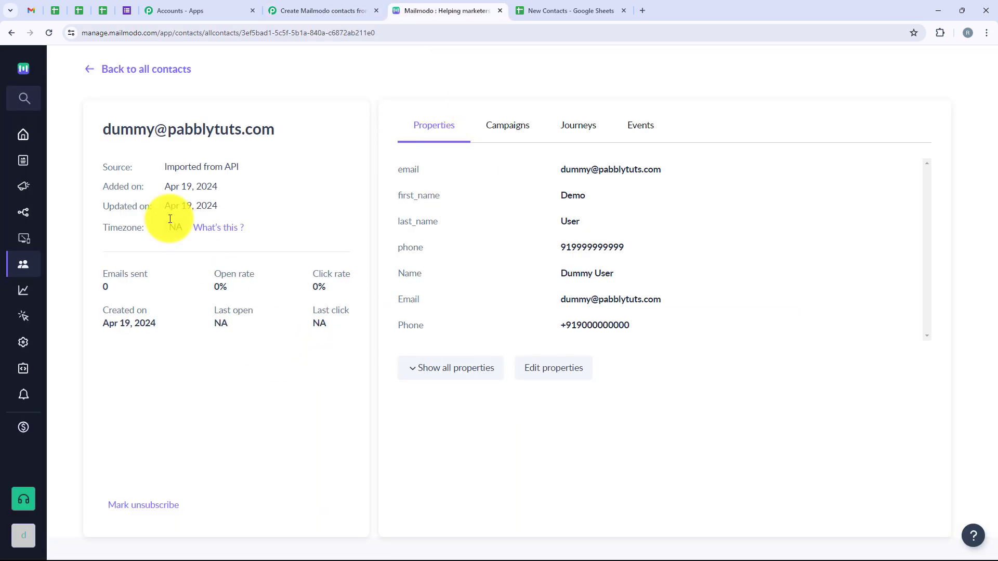
{"action": "double_click", "coordinate": [572, 195]}
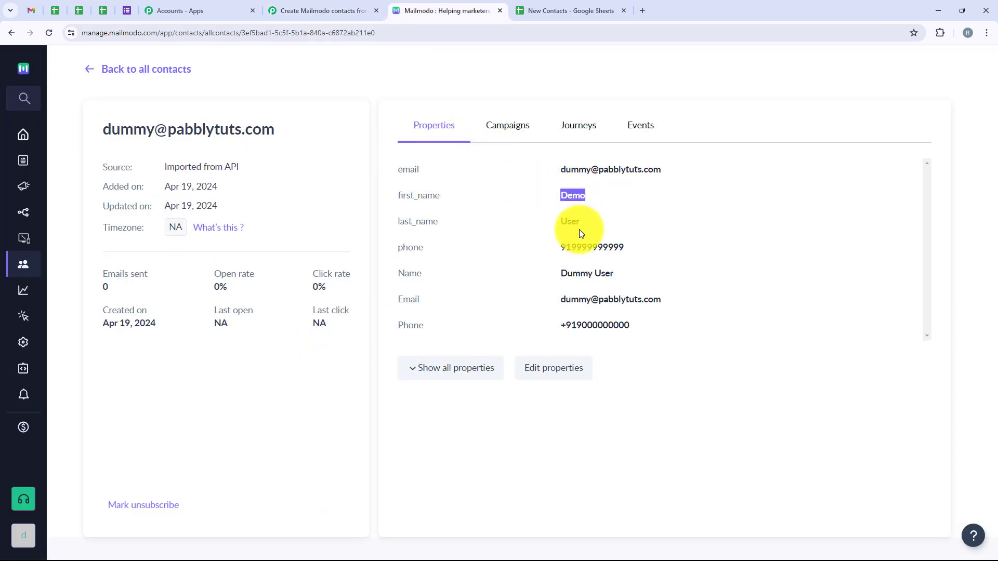
{"action": "double_click", "coordinate": [570, 221]}
{"action": "left_click_drag", "start_coordinate": [553, 252], "coordinate": [636, 251]}
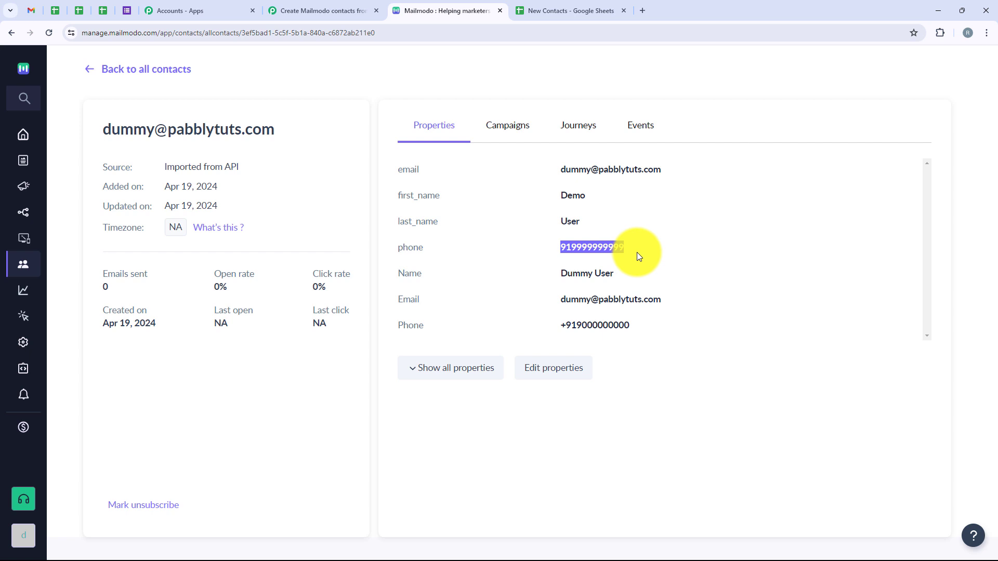
{"action": "left_click_drag", "start_coordinate": [558, 301], "coordinate": [666, 300]}
{"action": "left_click", "coordinate": [647, 205]}
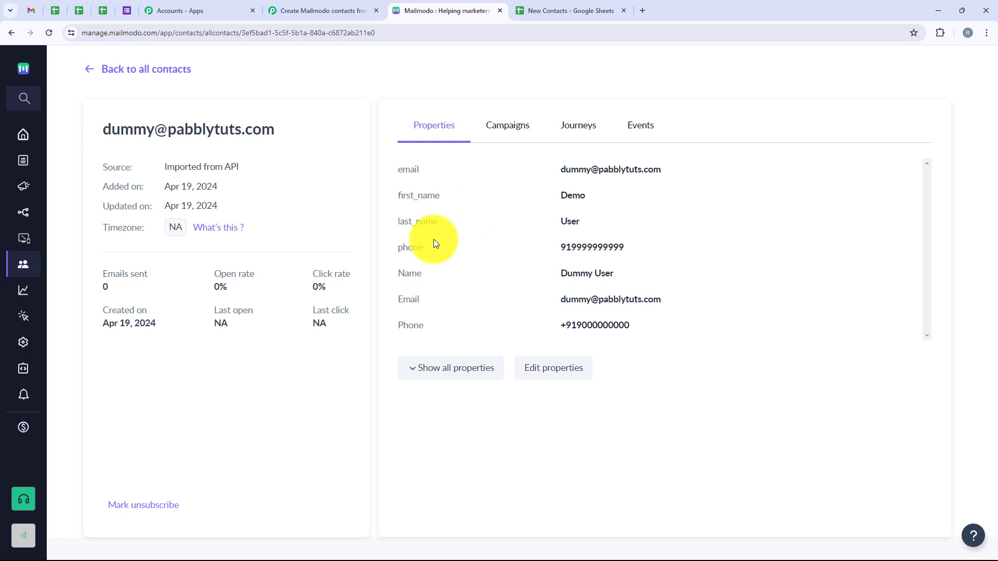
Switch to the New Contacts spreadsheet and enter "Test" as First Name and "User" as Last Name in row 3.
{"action": "left_click", "coordinate": [580, 8]}
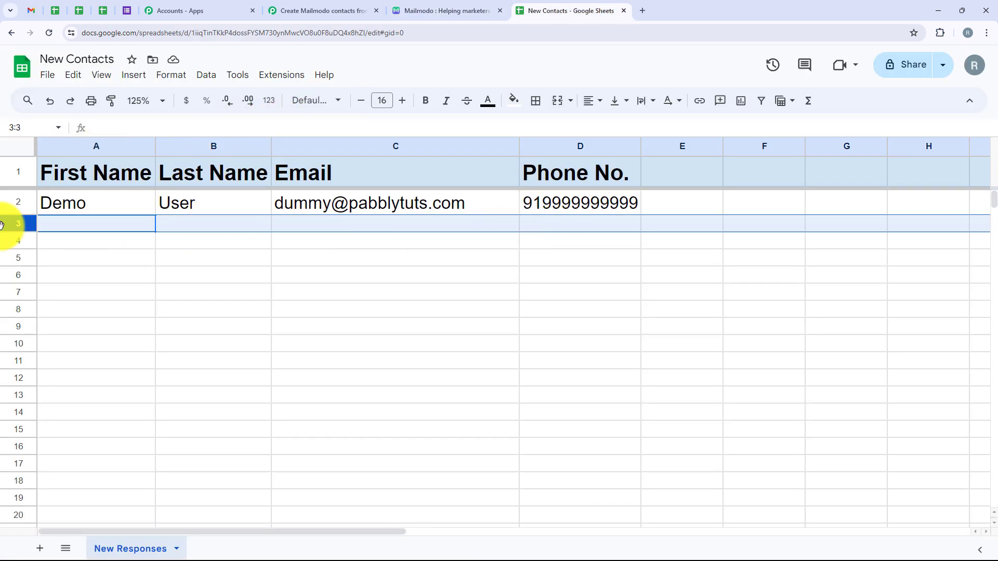
{"action": "left_click", "coordinate": [130, 230]}
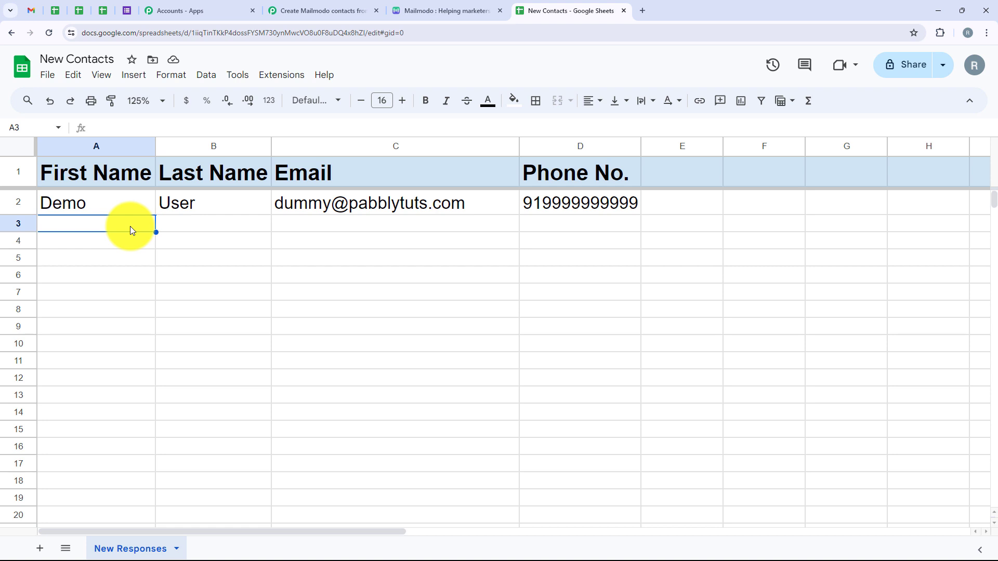
{"action": "type", "text": "Test"}
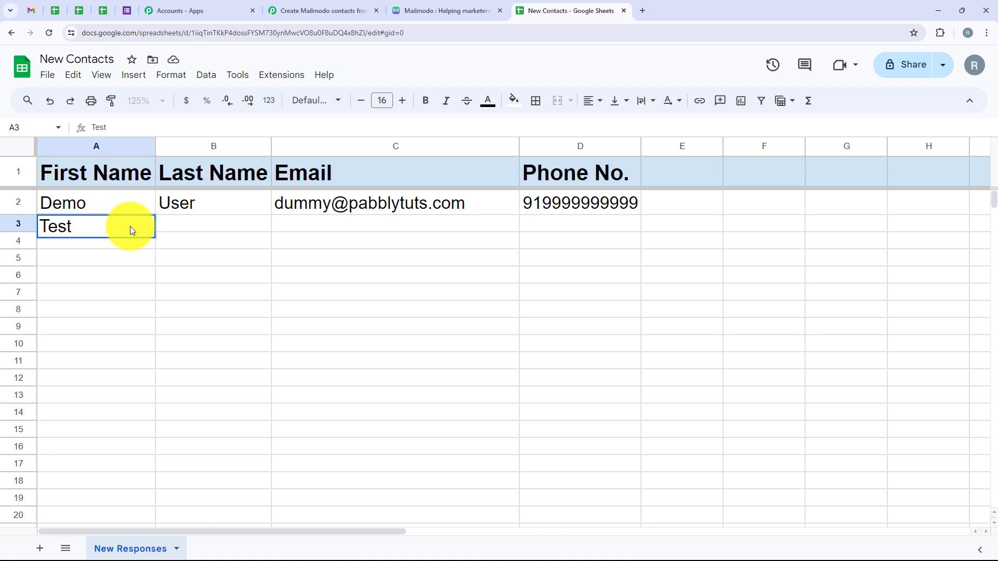
{"action": "key", "text": "Tab"}
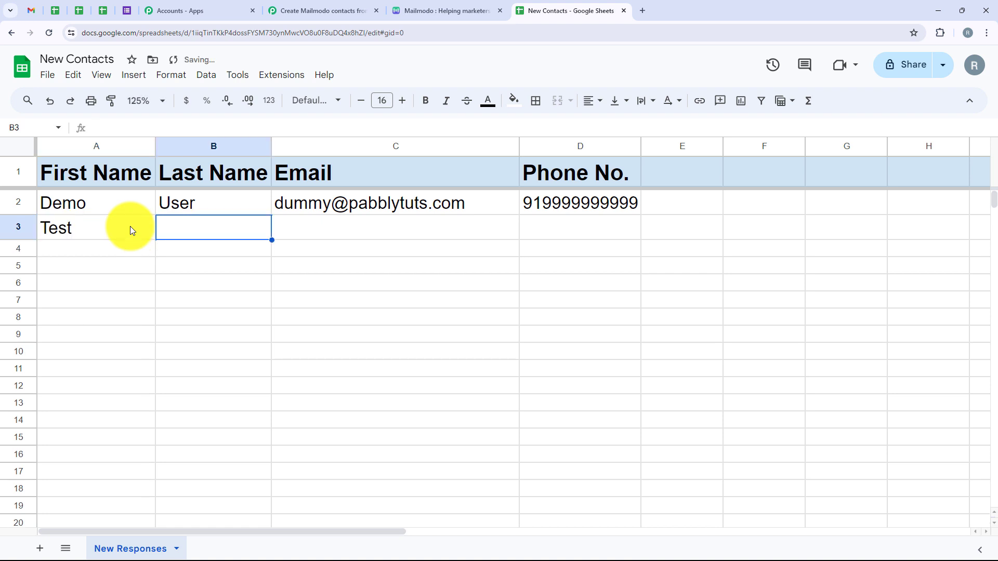
{"action": "type", "text": "User"}
{"action": "key", "text": "Tab"}
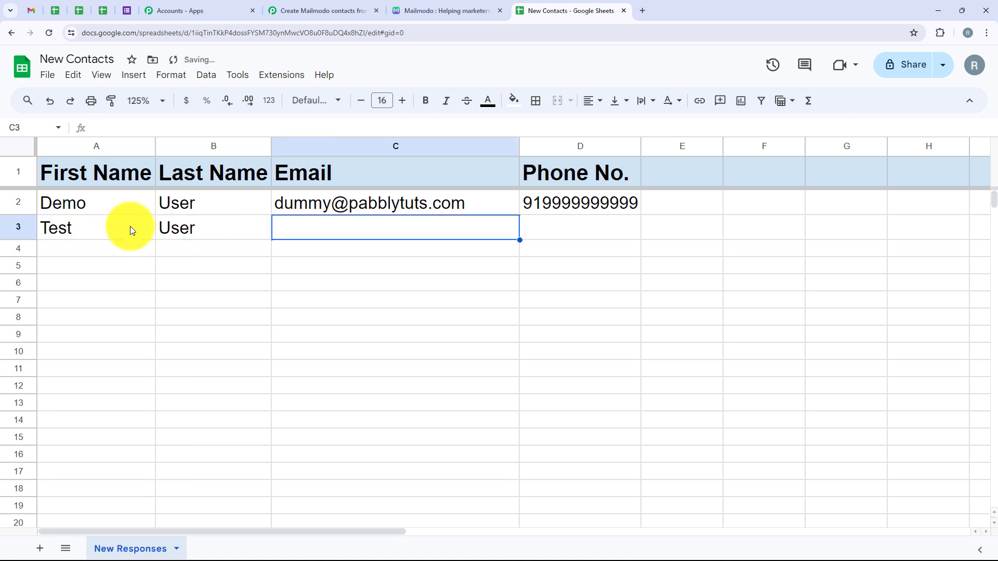
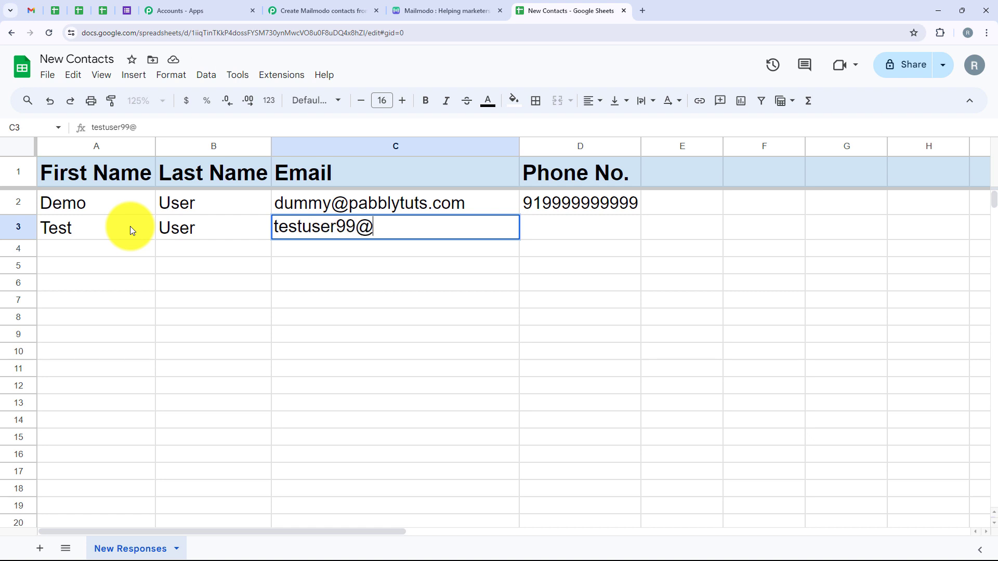
Fill in the contact's email and phone number in row 3 of the spreadsheet.
{"action": "key", "text": "Tab"}
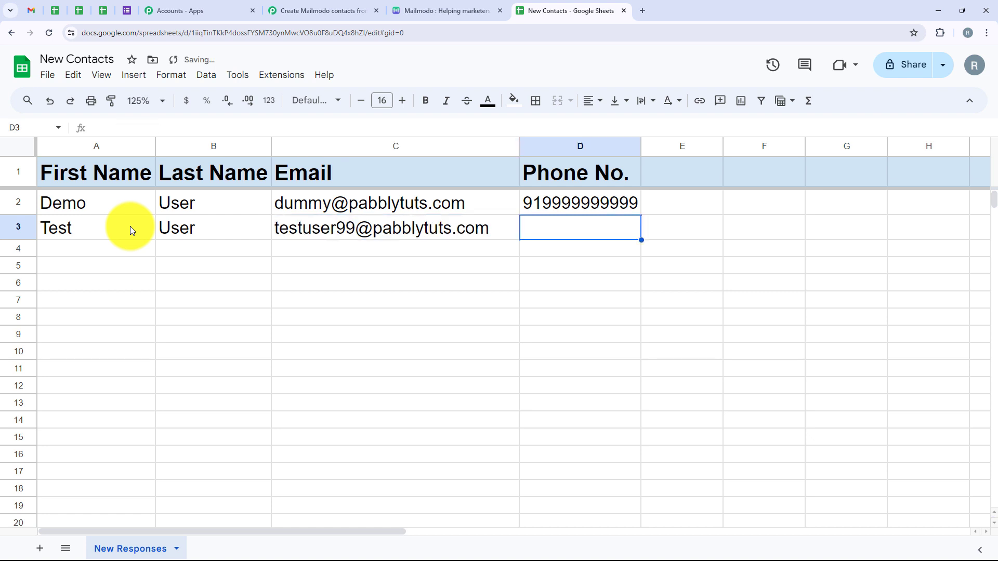
{"action": "type", "text": "888888888"}
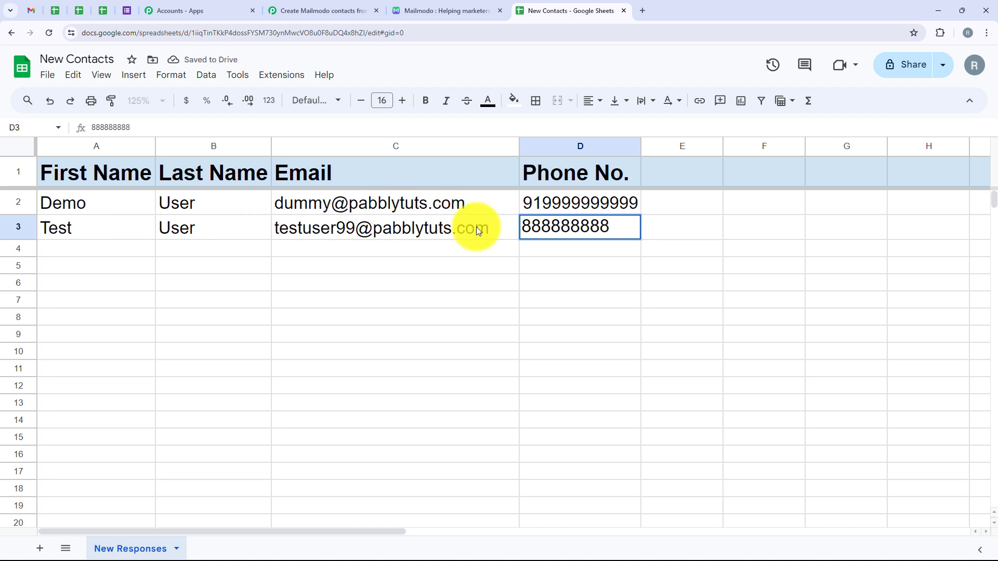
{"action": "left_click", "coordinate": [532, 247]}
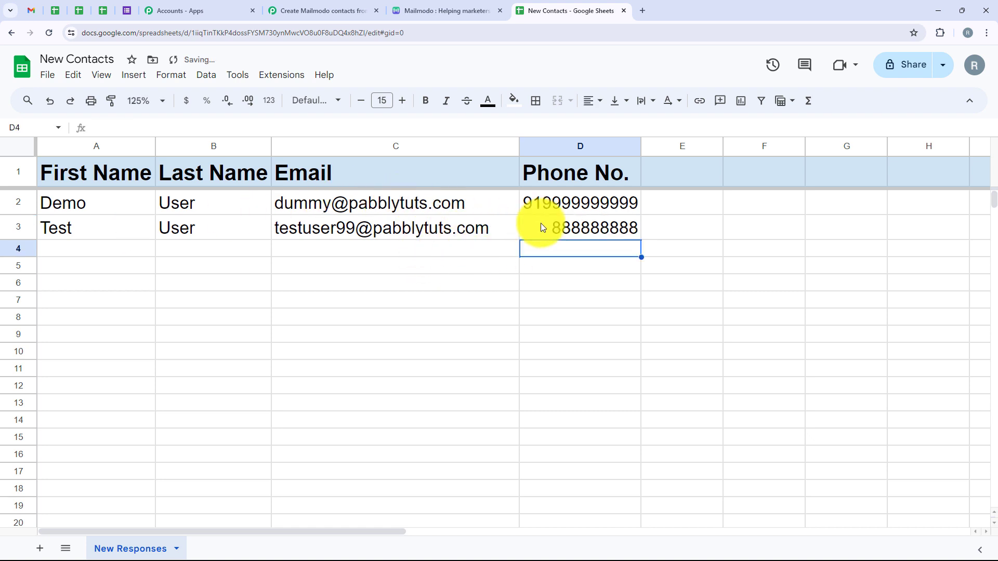
Switch to Mailmodo, open the contact created from the new spreadsheet row in All Contacts, and check its properties.
{"action": "mouse_move", "coordinate": [440, 225]}
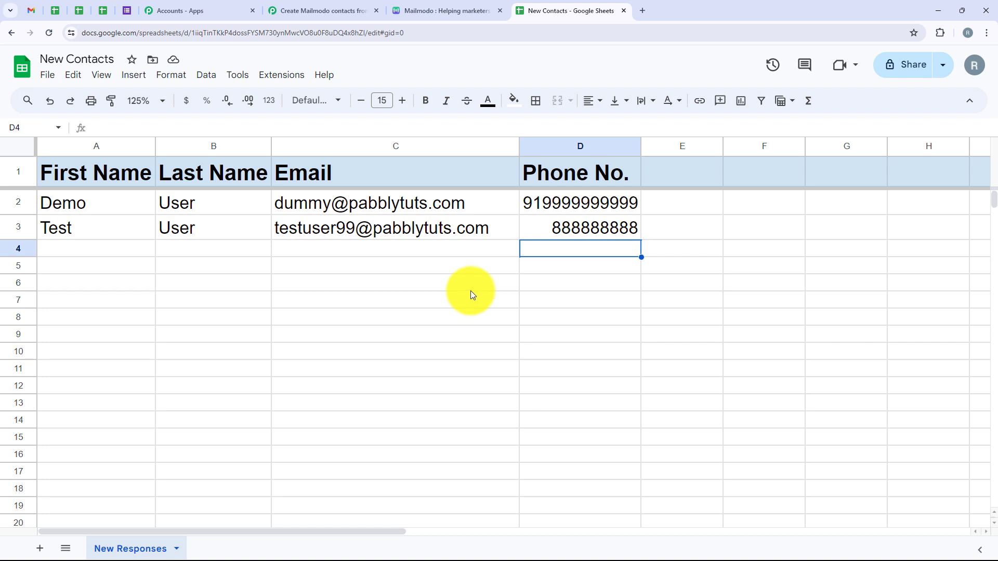
{"action": "left_click", "coordinate": [461, 6]}
{"action": "scroll", "coordinate": [225, 322], "scroll_direction": "down", "scroll_amount": 3}
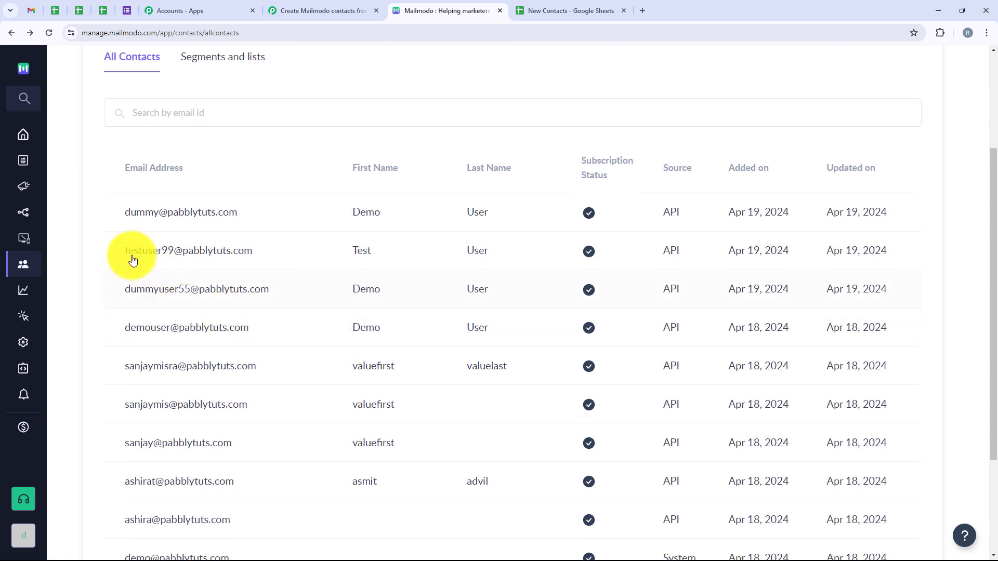
{"action": "left_click", "coordinate": [219, 254]}
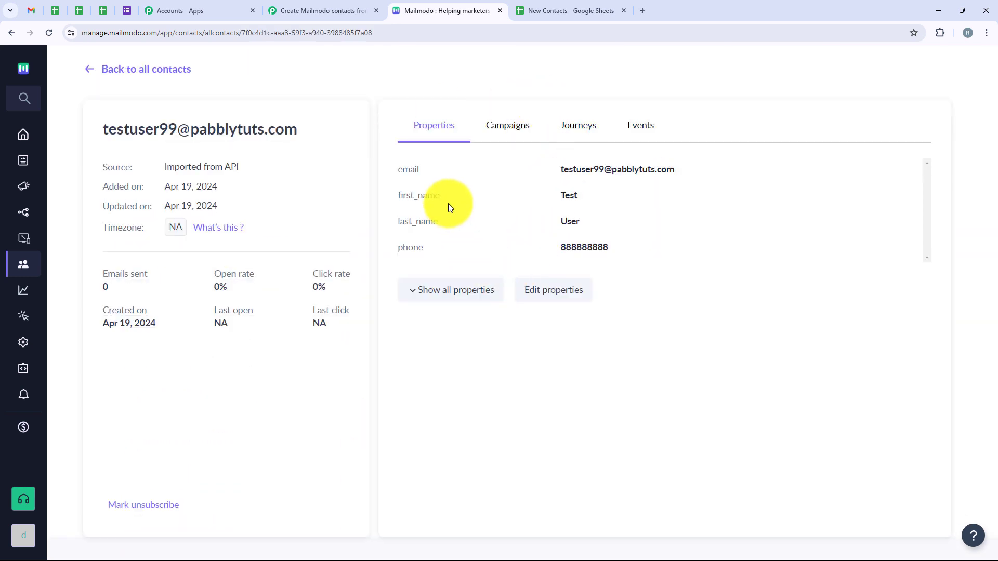
{"action": "left_click_drag", "start_coordinate": [550, 193], "coordinate": [560, 230]}
{"action": "left_click_drag", "start_coordinate": [559, 170], "coordinate": [692, 171]}
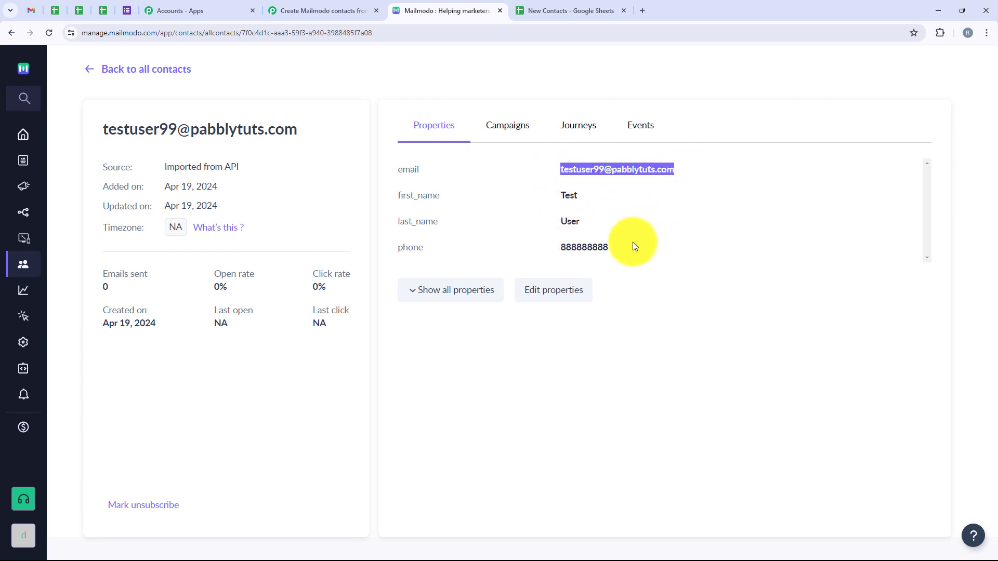
{"action": "left_click", "coordinate": [575, 253]}
{"action": "left_click", "coordinate": [506, 220]}
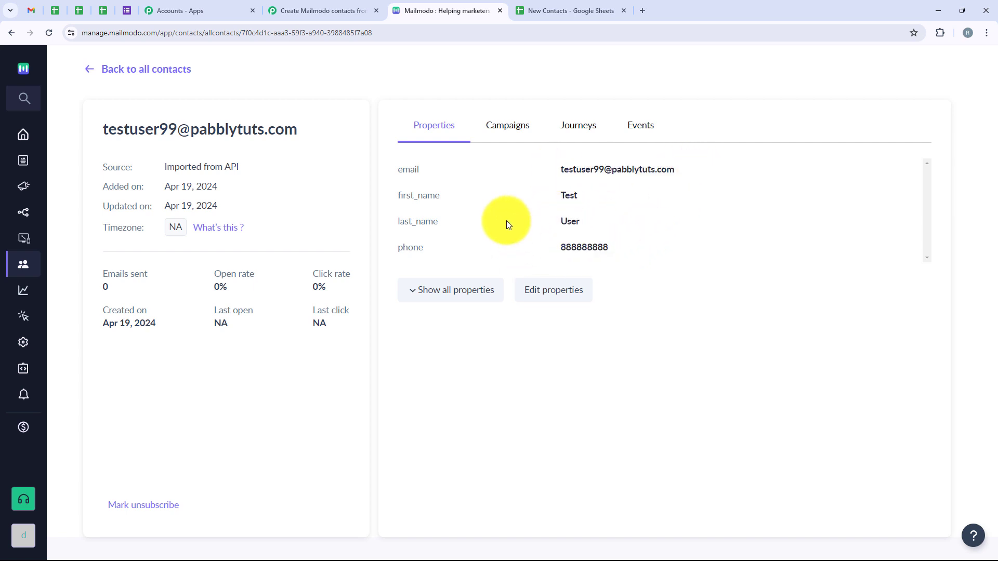
Return to the Pabbly Connect workflow, collapse the Mailmodo action and expand the Google Sheets trigger to review its trigger event.
{"action": "left_click", "coordinate": [317, 10]}
{"action": "scroll", "coordinate": [469, 369], "scroll_direction": "up", "scroll_amount": 4}
{"action": "scroll", "coordinate": [469, 369], "scroll_direction": "up", "scroll_amount": 5}
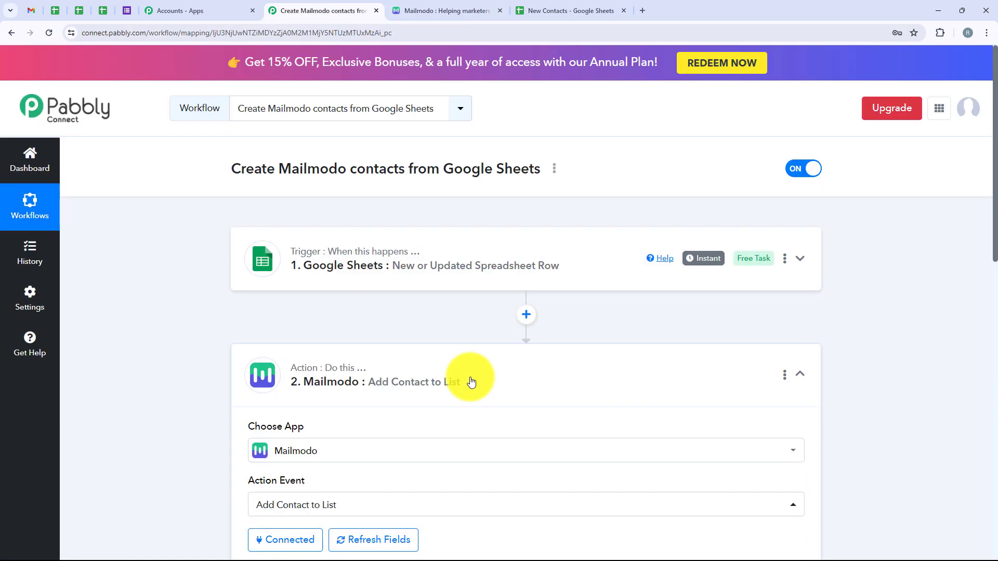
{"action": "left_click", "coordinate": [469, 376]}
{"action": "left_click", "coordinate": [452, 275]}
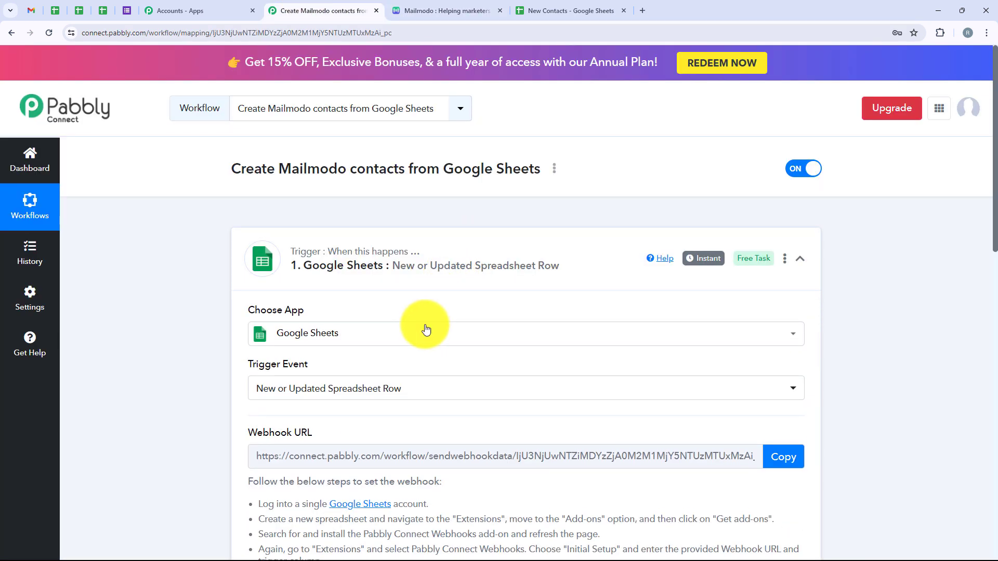
{"action": "scroll", "coordinate": [416, 302], "scroll_direction": "down", "scroll_amount": 2}
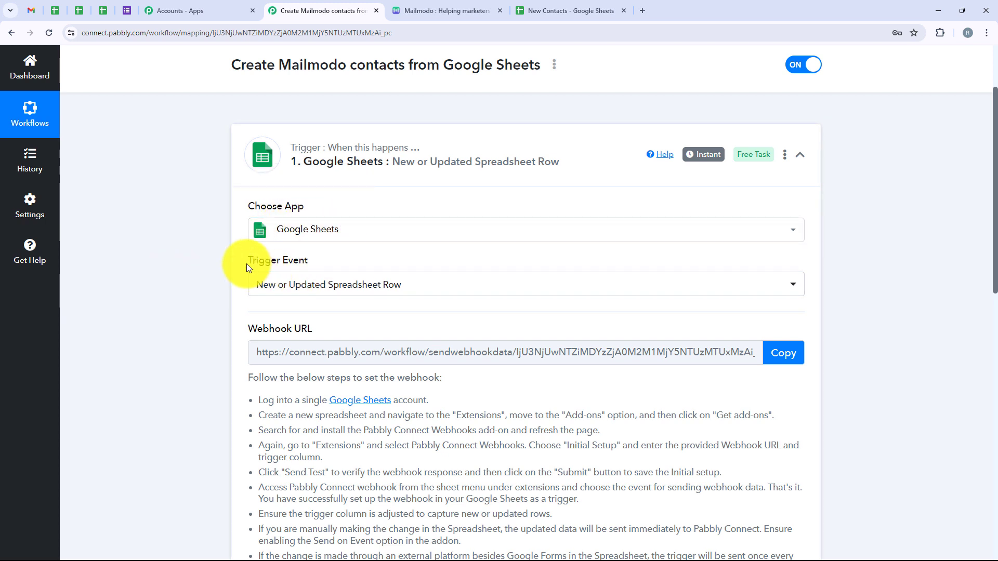
{"action": "mouse_move", "coordinate": [260, 266]}
{"action": "left_click_drag", "start_coordinate": [291, 268], "coordinate": [307, 262]}
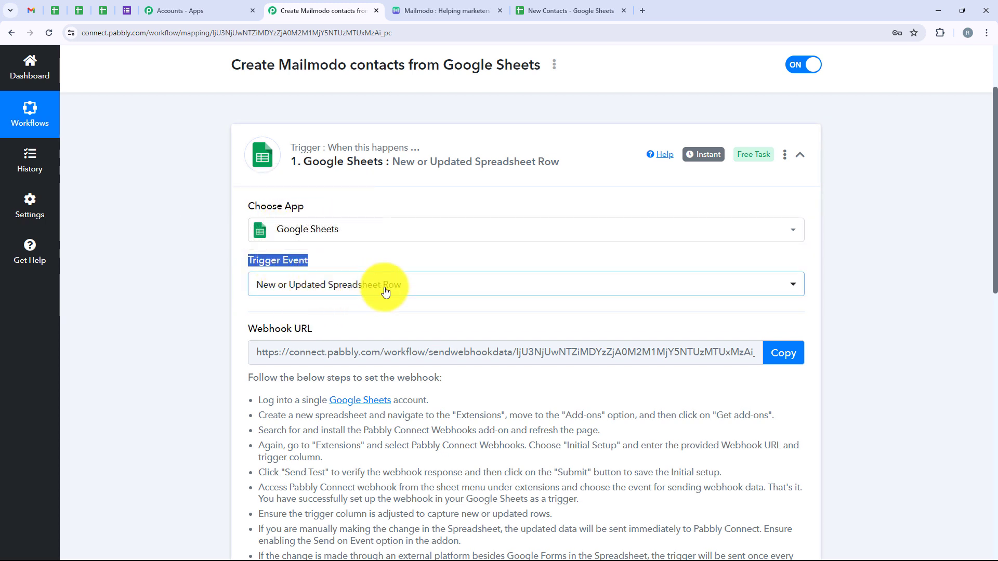
Review the Google Sheets trigger's webhook setup, glance at the New Contacts spreadsheet, and expand the received response to check the captured row data.
{"action": "scroll", "coordinate": [457, 291], "scroll_direction": "down", "scroll_amount": 2}
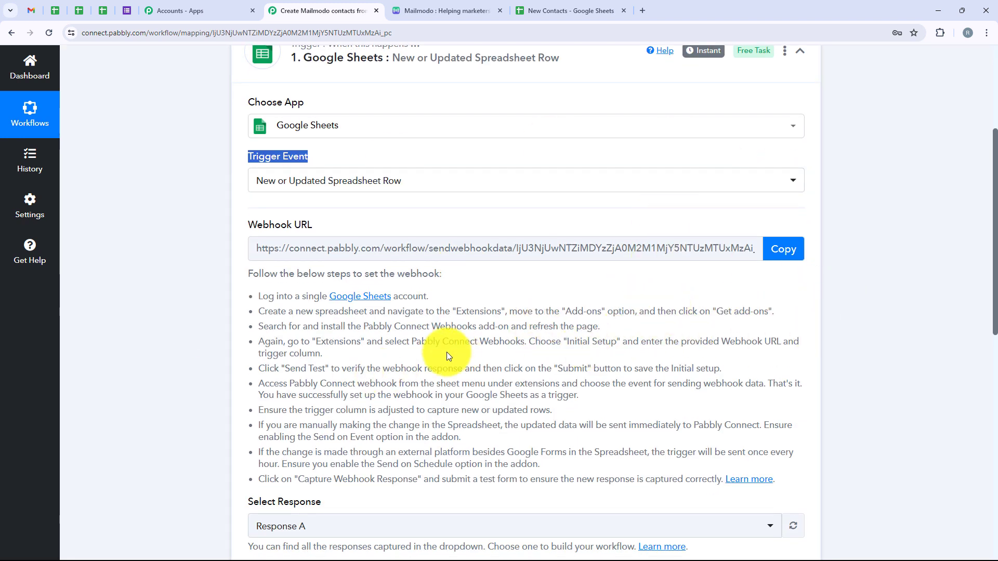
{"action": "scroll", "coordinate": [447, 352], "scroll_direction": "down", "scroll_amount": 5}
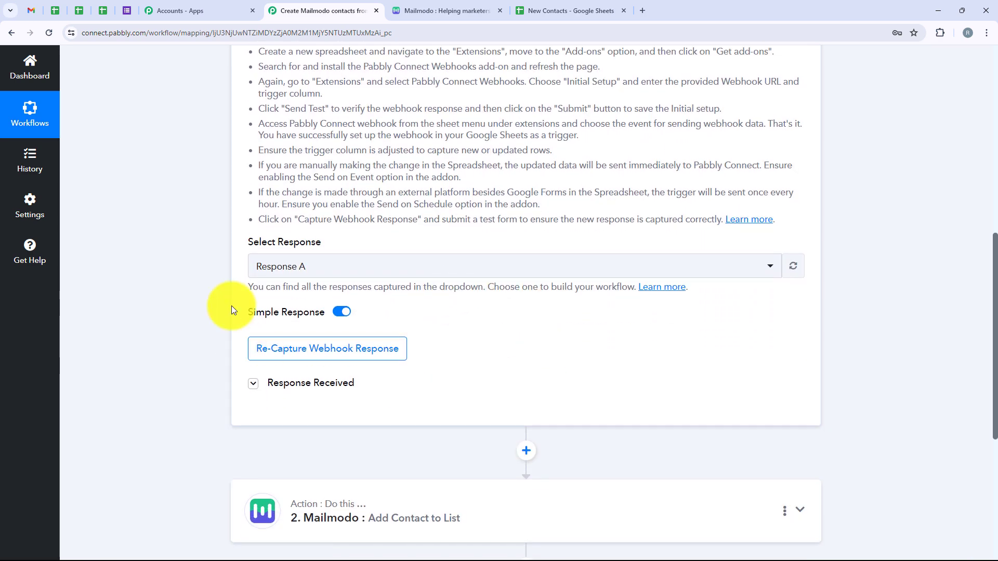
{"action": "left_click", "coordinate": [571, 11]}
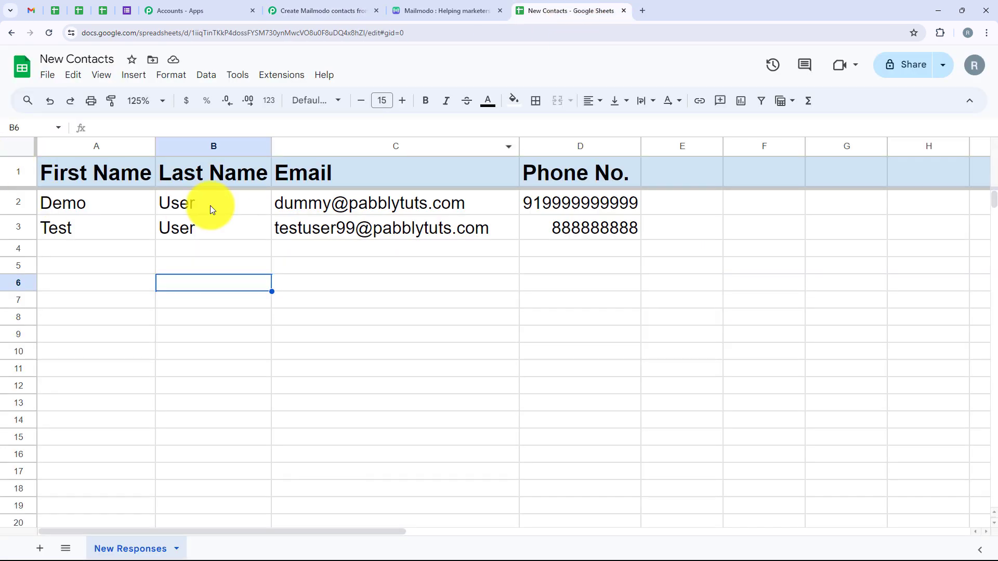
{"action": "left_click", "coordinate": [318, 9]}
{"action": "left_click", "coordinate": [311, 382]}
{"action": "scroll", "coordinate": [604, 418], "scroll_direction": "down", "scroll_amount": 8}
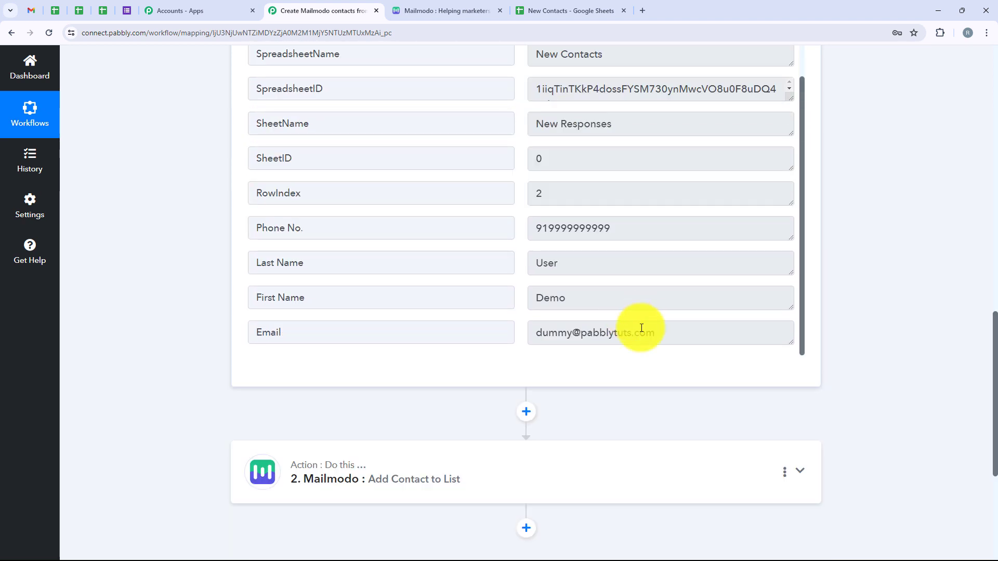
Expand the Mailmodo action and review its action event and connection.
{"action": "left_click", "coordinate": [327, 464]}
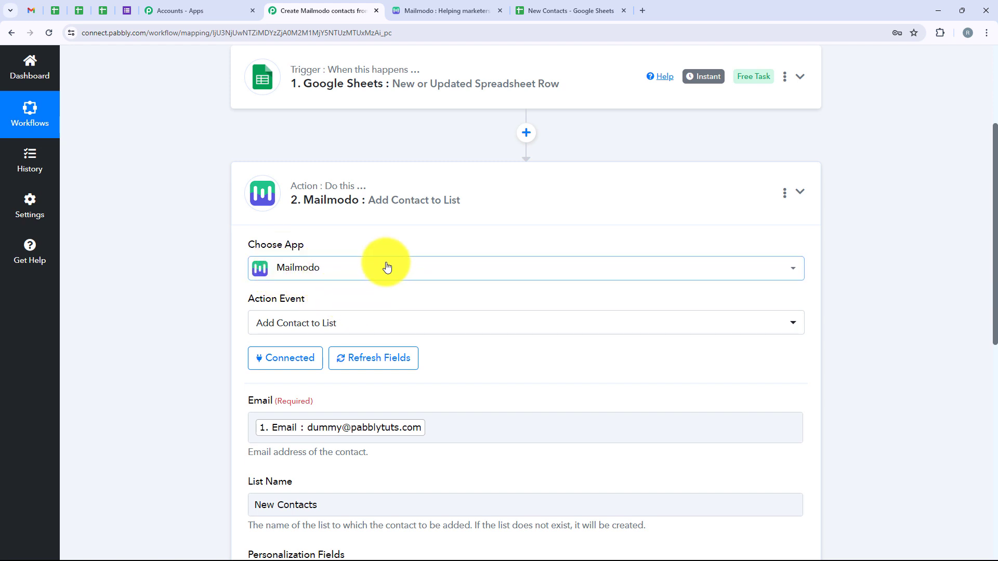
{"action": "left_click_drag", "start_coordinate": [238, 300], "coordinate": [336, 299]}
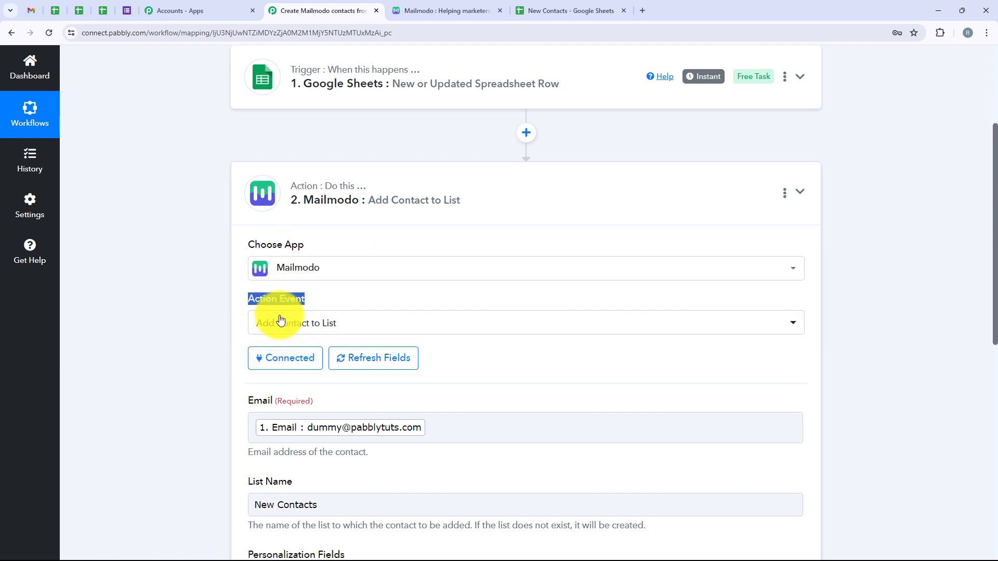
{"action": "scroll", "coordinate": [338, 412], "scroll_direction": "up", "scroll_amount": 1}
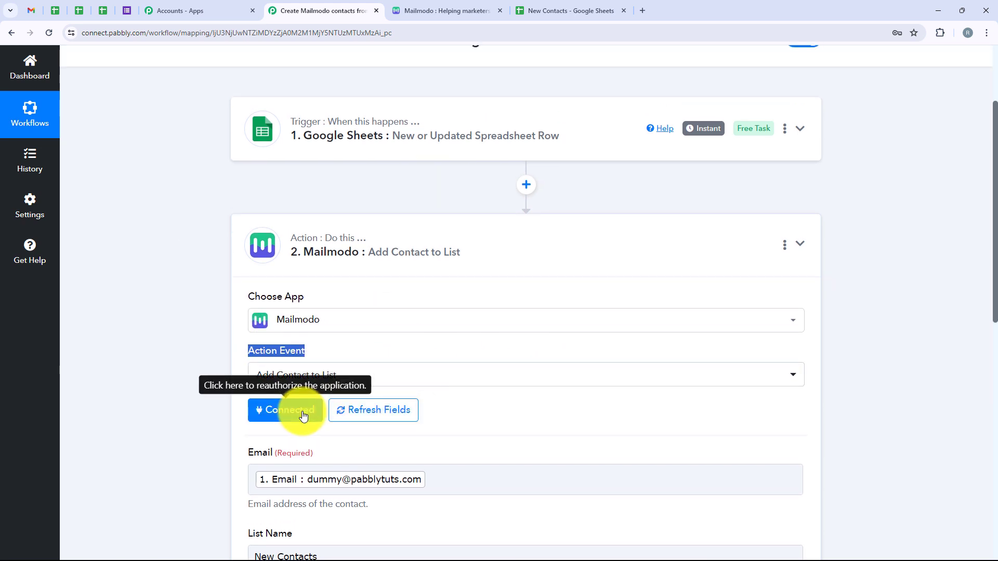
{"action": "scroll", "coordinate": [289, 411], "scroll_direction": "down", "scroll_amount": 2}
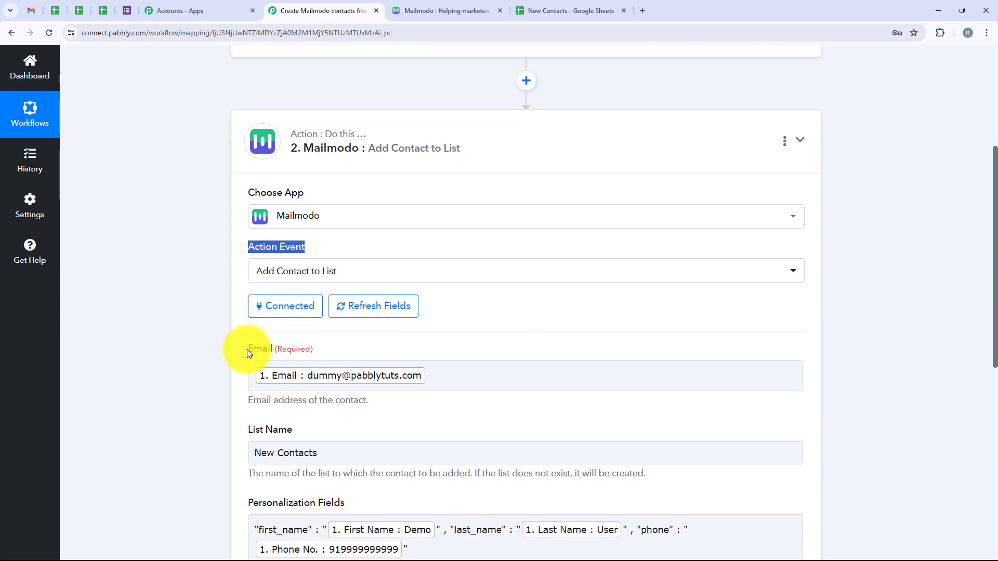
Review the Email, List Name and Personalization Fields mappings in the Mailmodo action.
{"action": "left_click_drag", "start_coordinate": [247, 350], "coordinate": [283, 349]}
{"action": "scroll", "coordinate": [248, 352], "scroll_direction": "down", "scroll_amount": 2}
{"action": "left_click", "coordinate": [250, 399]}
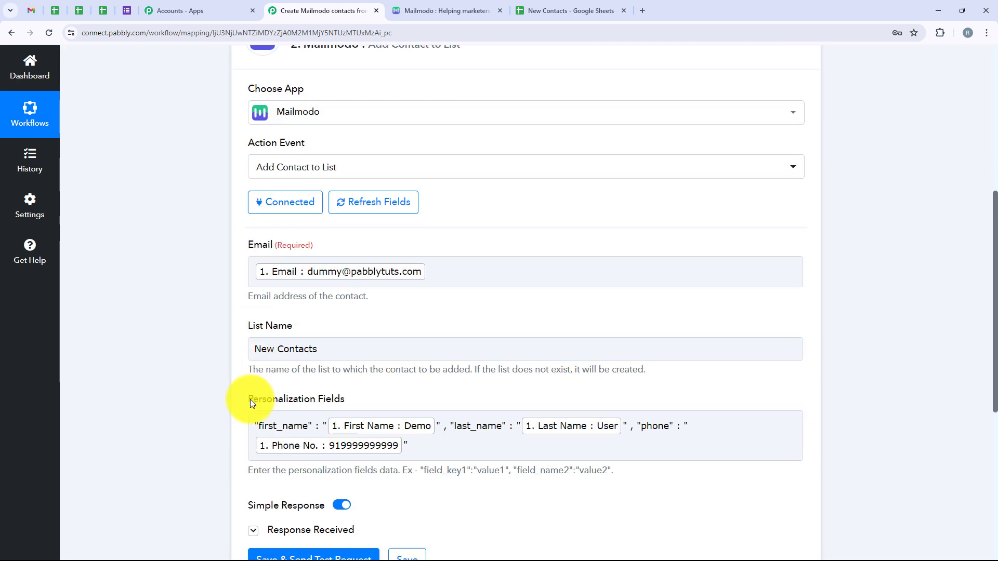
{"action": "left_click_drag", "start_coordinate": [323, 398], "coordinate": [351, 427]}
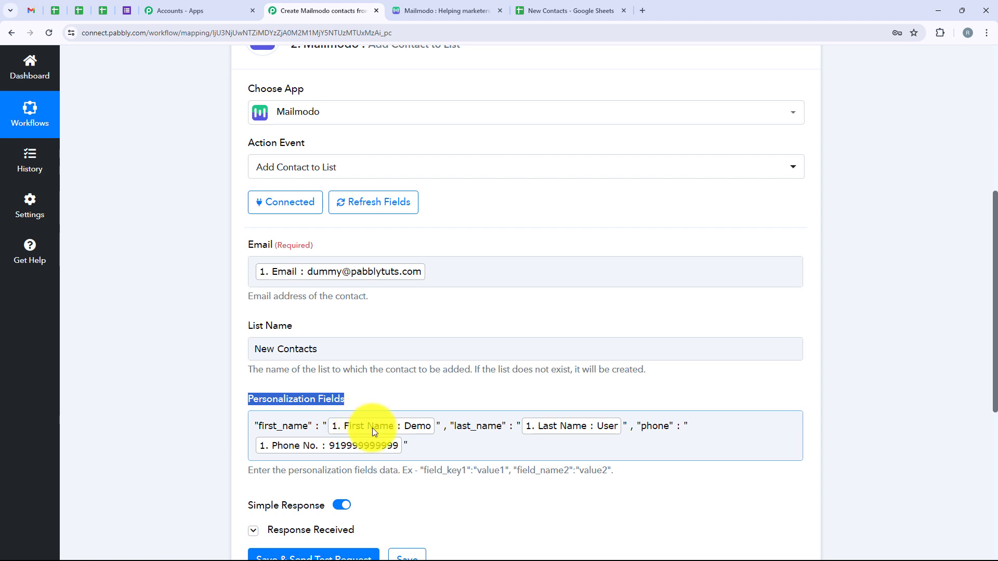
{"action": "left_click", "coordinate": [158, 307]}
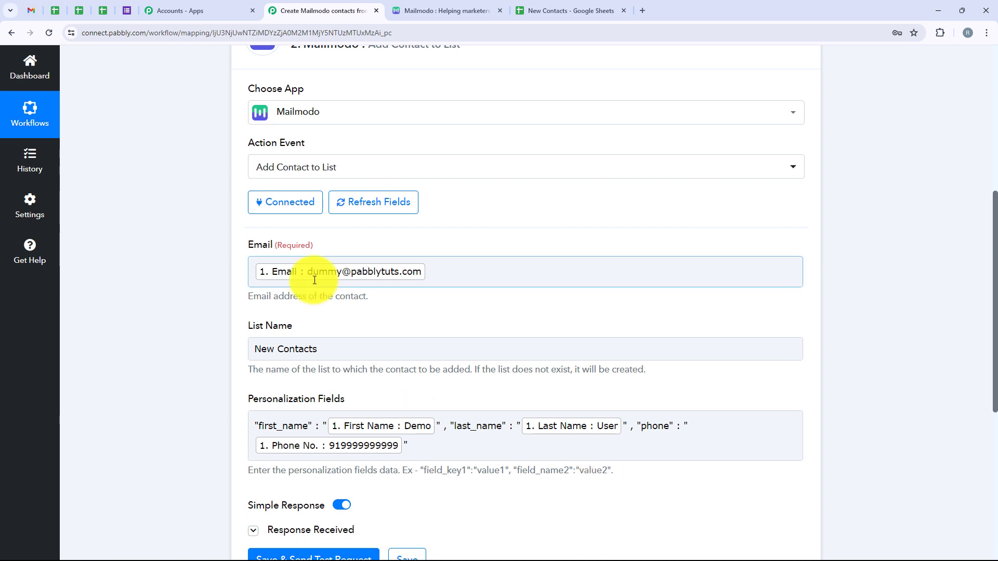
Compare the contact rows in the New Contacts spreadsheet with the All Contacts list in Mailmodo.
{"action": "left_click", "coordinate": [570, 10]}
{"action": "left_click", "coordinate": [19, 205]}
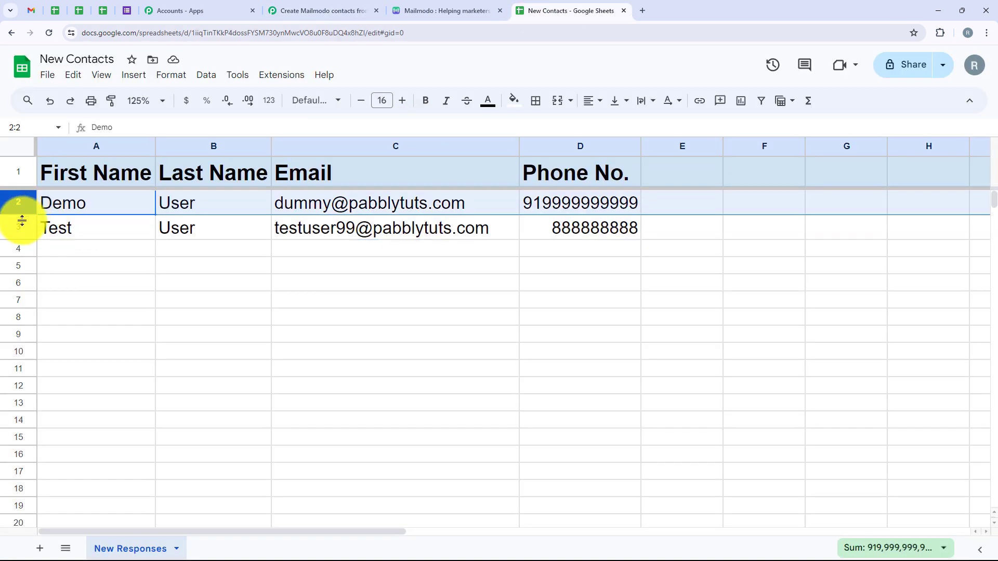
{"action": "key", "text": "Down"}
{"action": "left_click", "coordinate": [446, 10]}
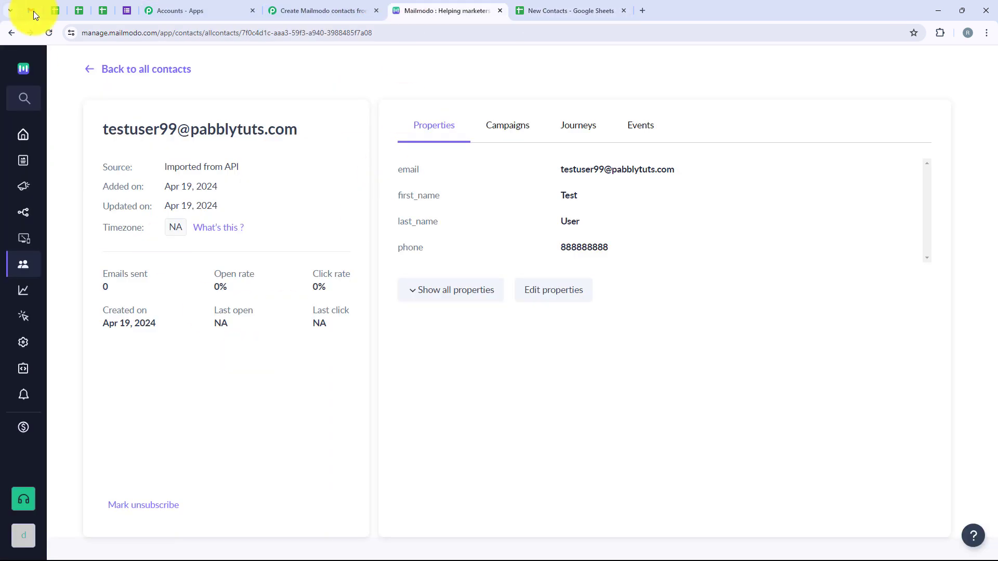
{"action": "left_click", "coordinate": [136, 70]}
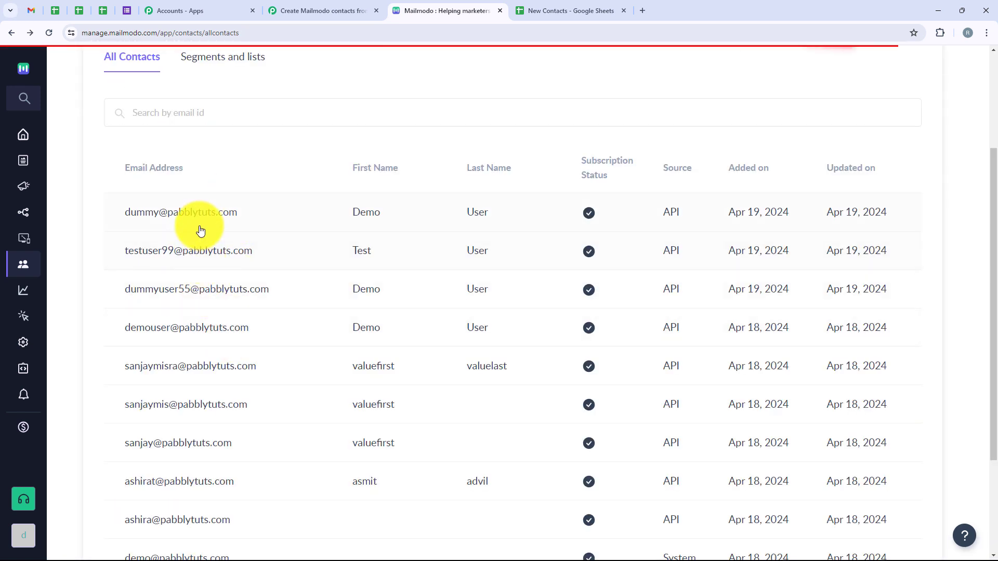
Return to the Pabbly Connect workflow and collapse the Mailmodo action to show the trigger and action overview.
{"action": "left_click", "coordinate": [353, 10]}
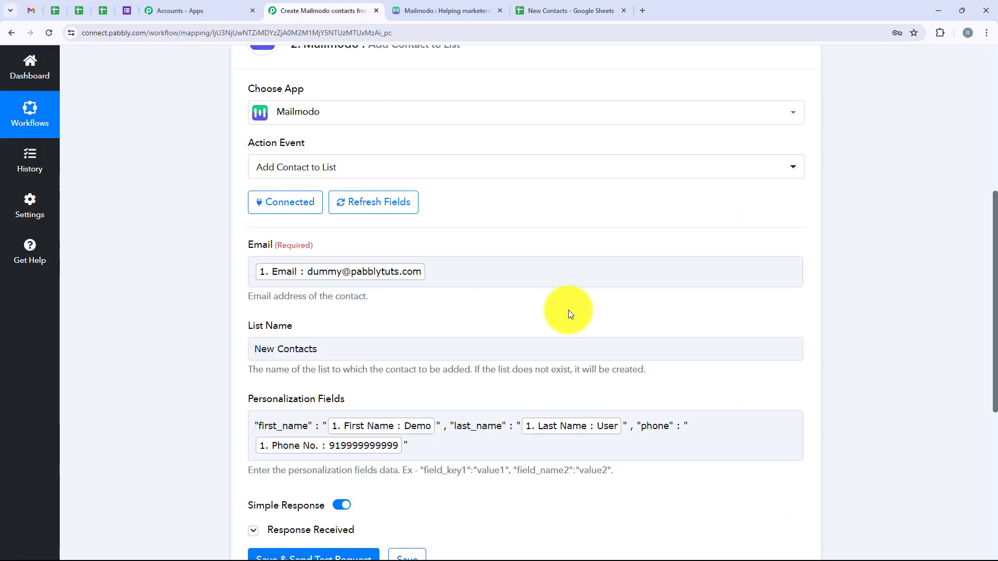
{"action": "scroll", "coordinate": [568, 310], "scroll_direction": "up", "scroll_amount": 7}
{"action": "left_click", "coordinate": [541, 385]}
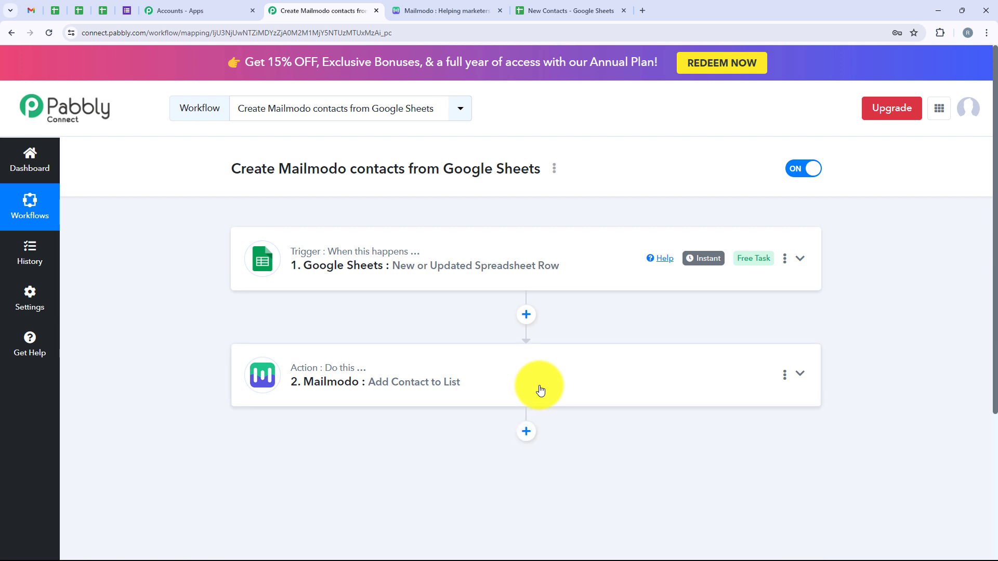